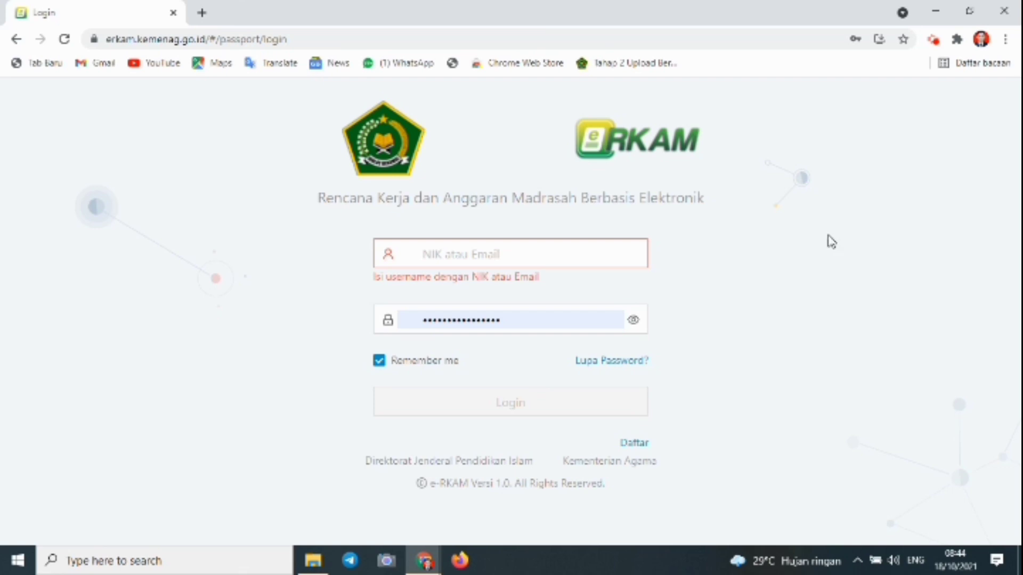
Step: Log in to the e-RKAM site with the saved account username and password
{"action": "left_click", "coordinate": [448, 256]}
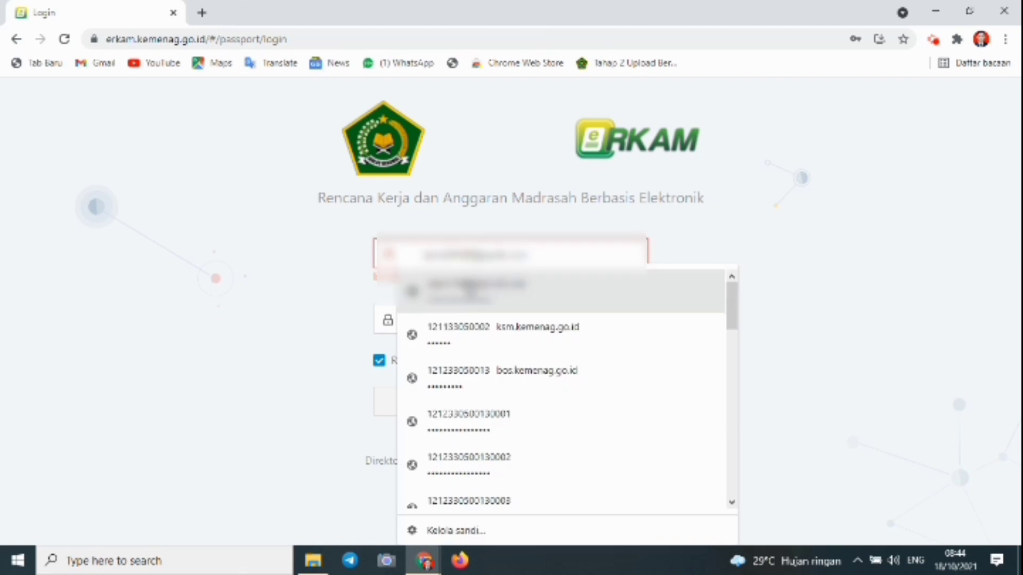
{"action": "left_click", "coordinate": [503, 326]}
{"action": "left_click", "coordinate": [502, 385]}
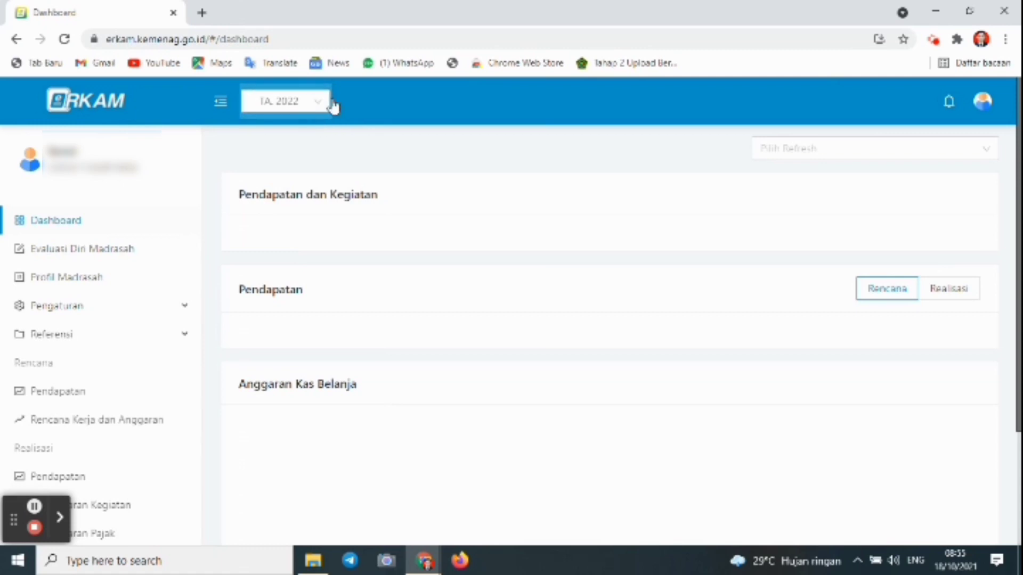
Step: Select budget year TA. 2022 and open the planned income list, Rencana Pendapatan
{"action": "left_click", "coordinate": [313, 104]}
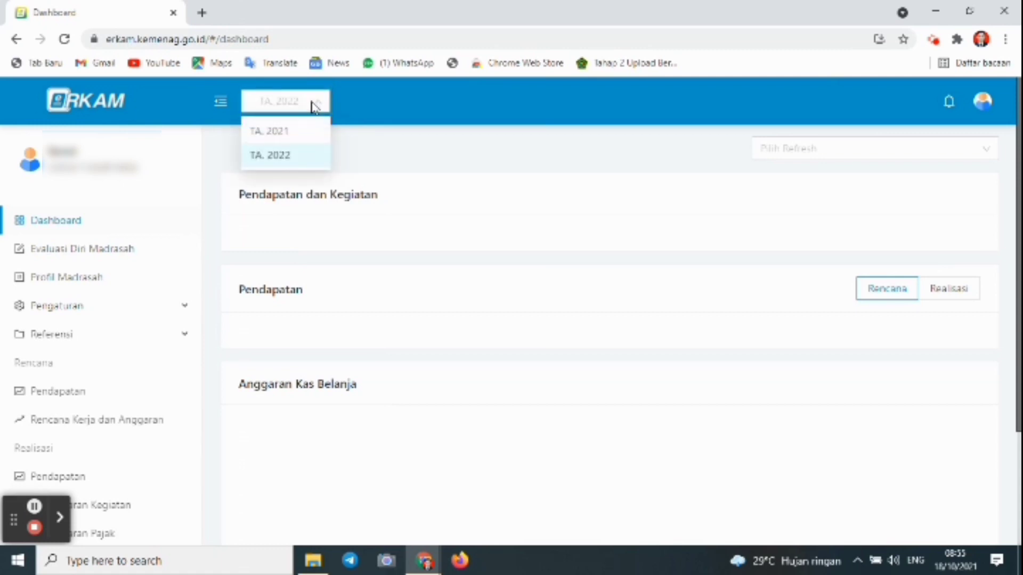
{"action": "left_click", "coordinate": [301, 155]}
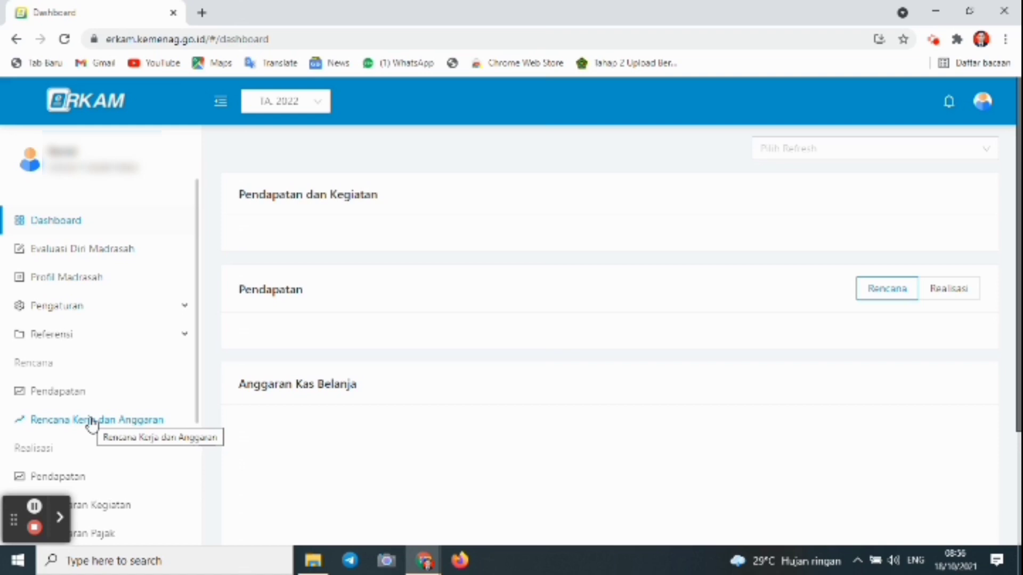
{"action": "left_click", "coordinate": [75, 395]}
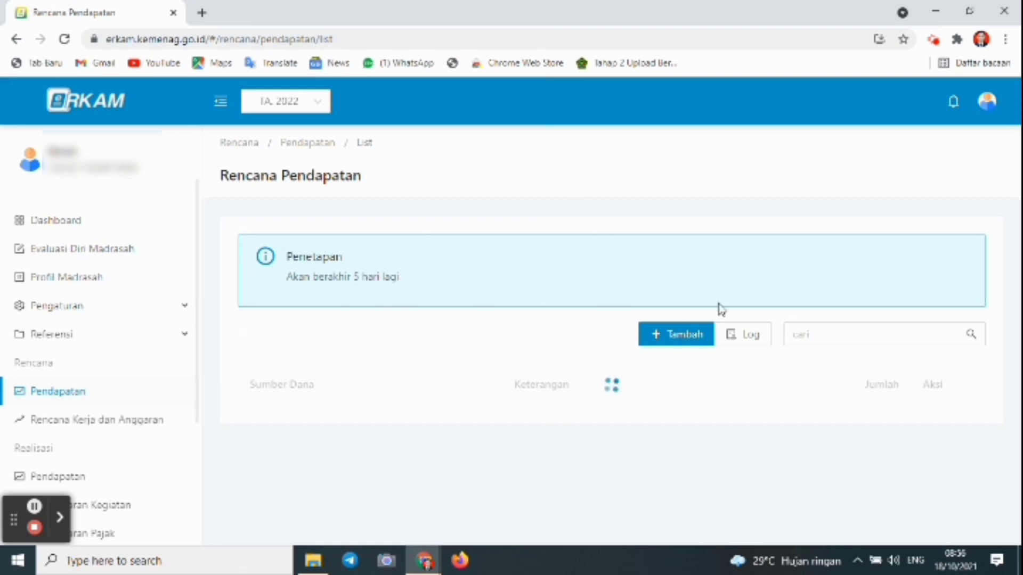
Step: Add and save a planned income entry for APBN - BOS Tahap 1 with its system-retrieved amount and the description "APBN BOS TAHAP 1"
{"action": "left_click", "coordinate": [656, 336]}
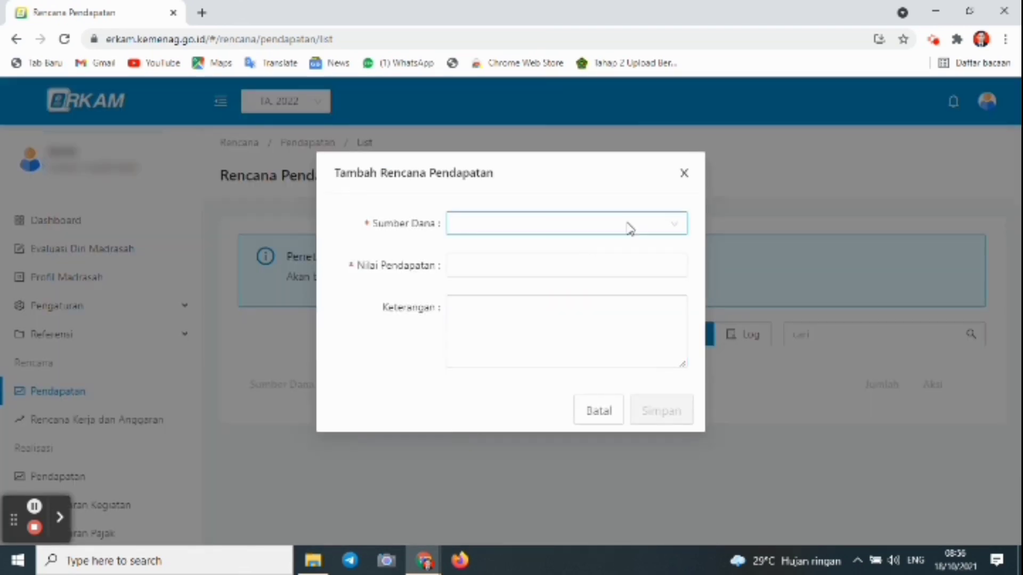
{"action": "left_click", "coordinate": [629, 225]}
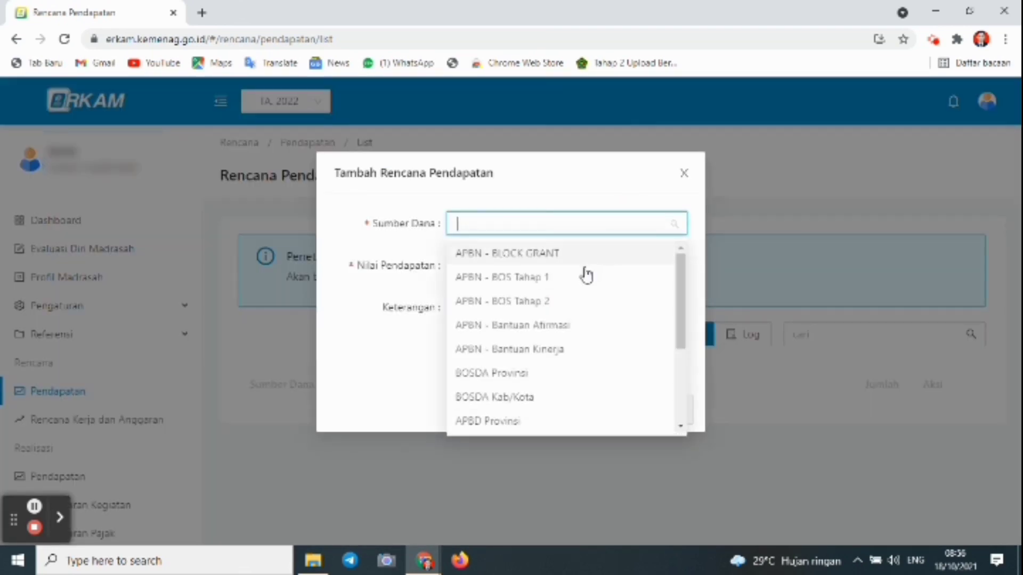
{"action": "left_click", "coordinate": [479, 288]}
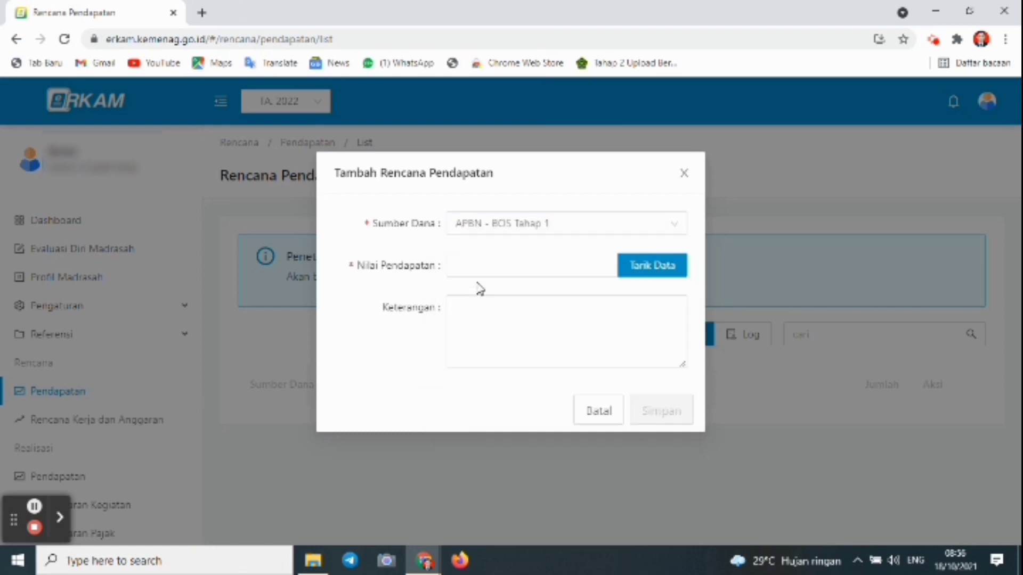
{"action": "left_click", "coordinate": [607, 267]}
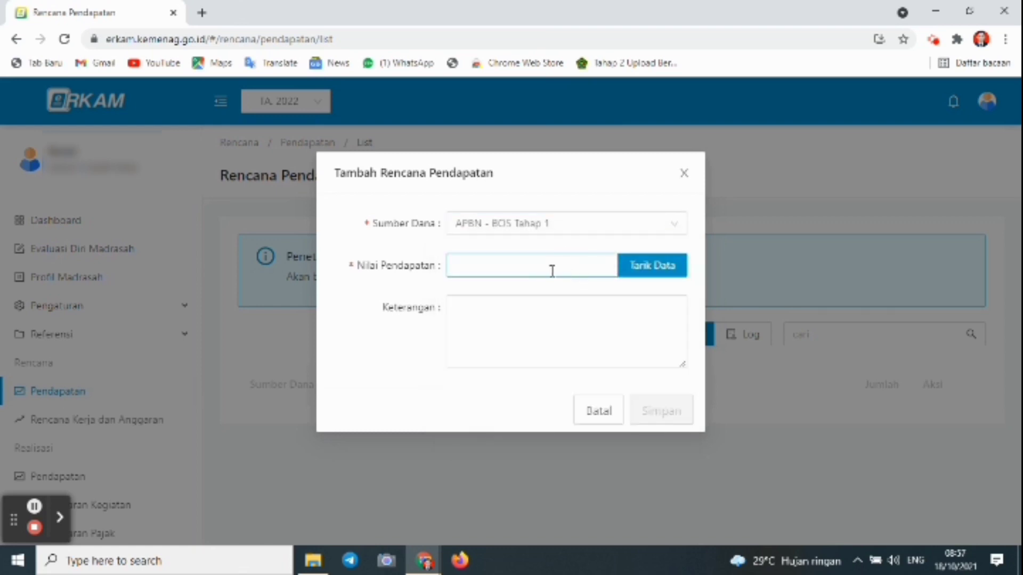
{"action": "left_click", "coordinate": [646, 271]}
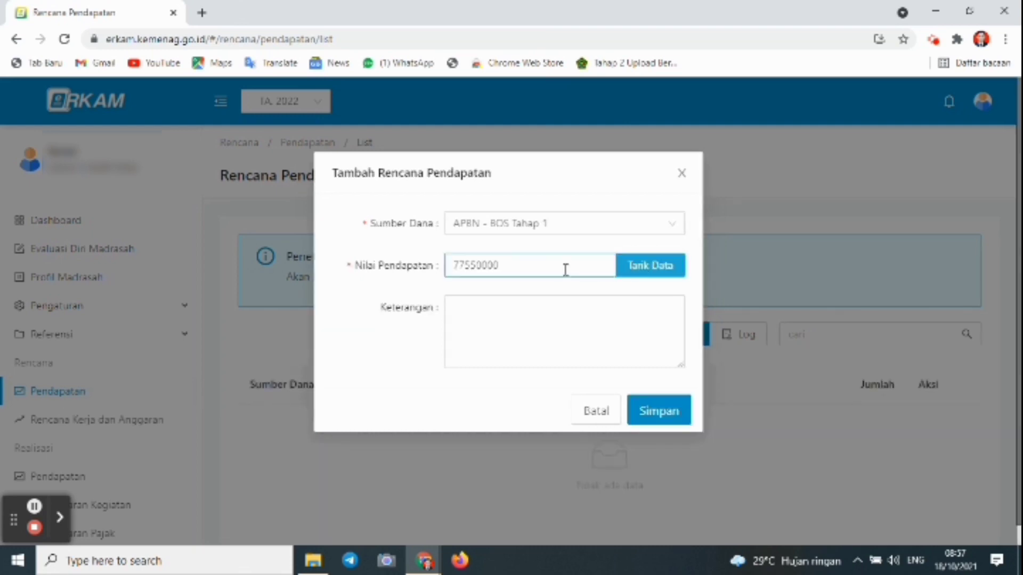
{"action": "left_click", "coordinate": [534, 305]}
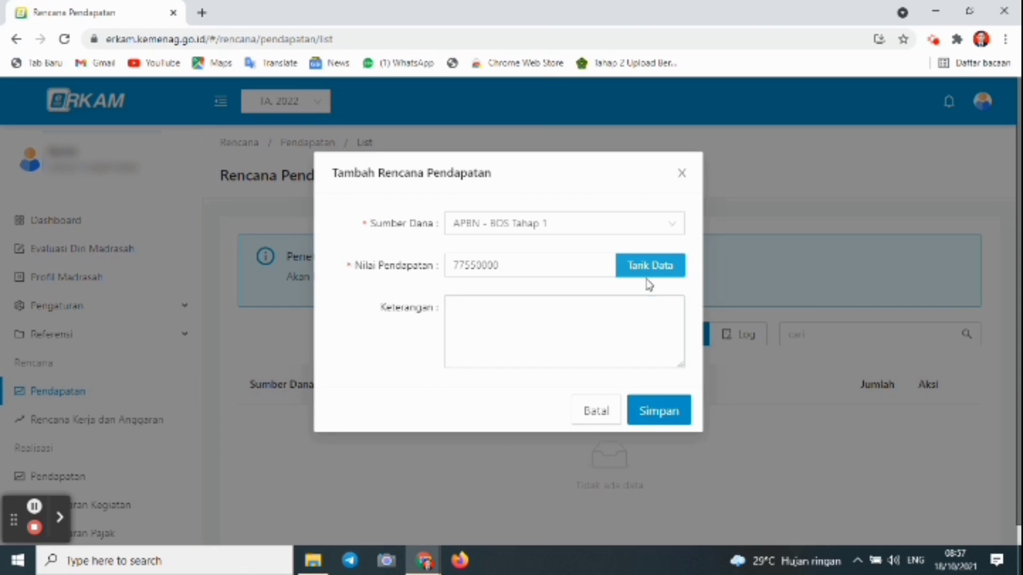
{"action": "left_click", "coordinate": [488, 311]}
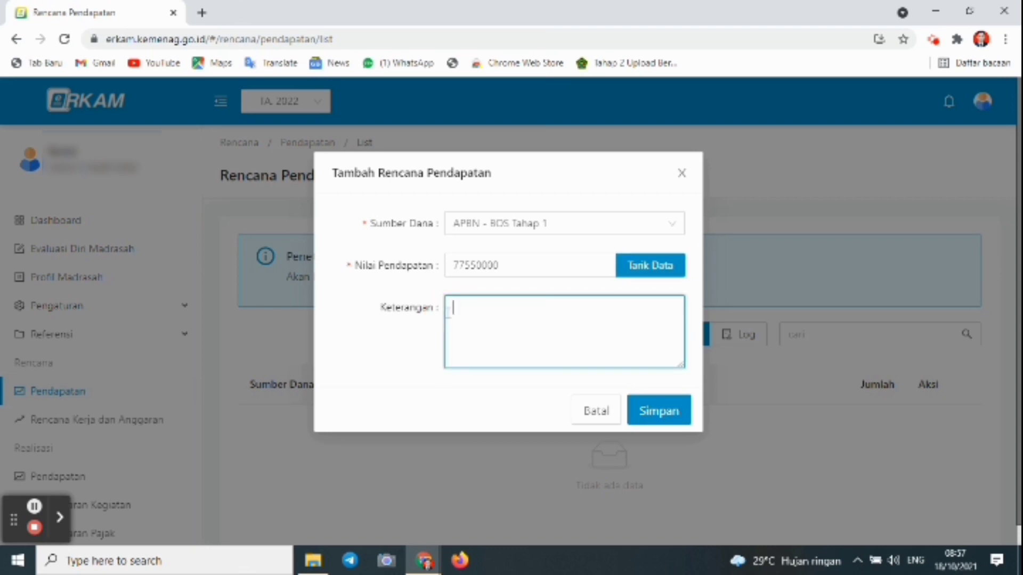
{"action": "type", "text": "APBN BOS TAHAP 1"}
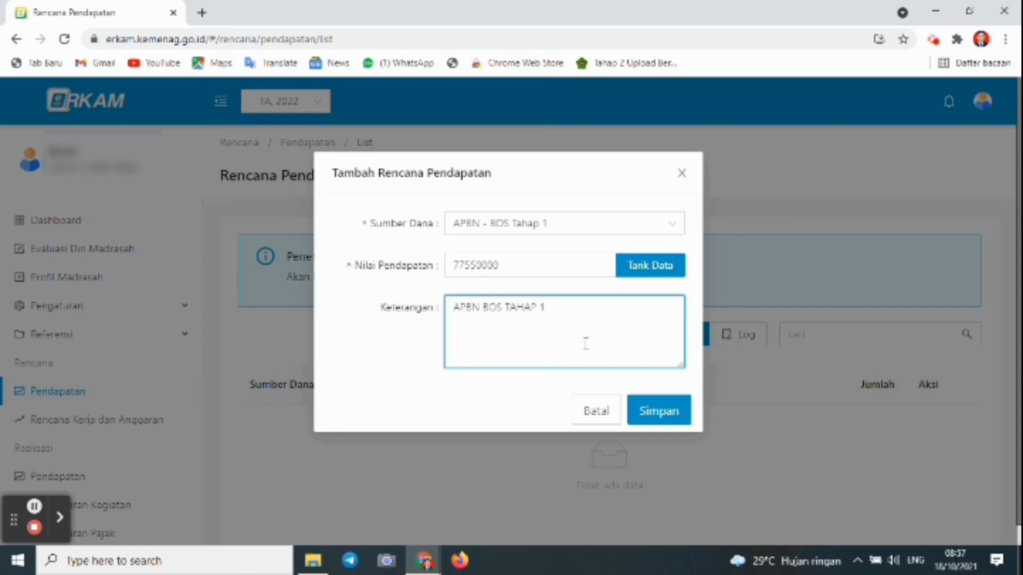
{"action": "left_click", "coordinate": [660, 417]}
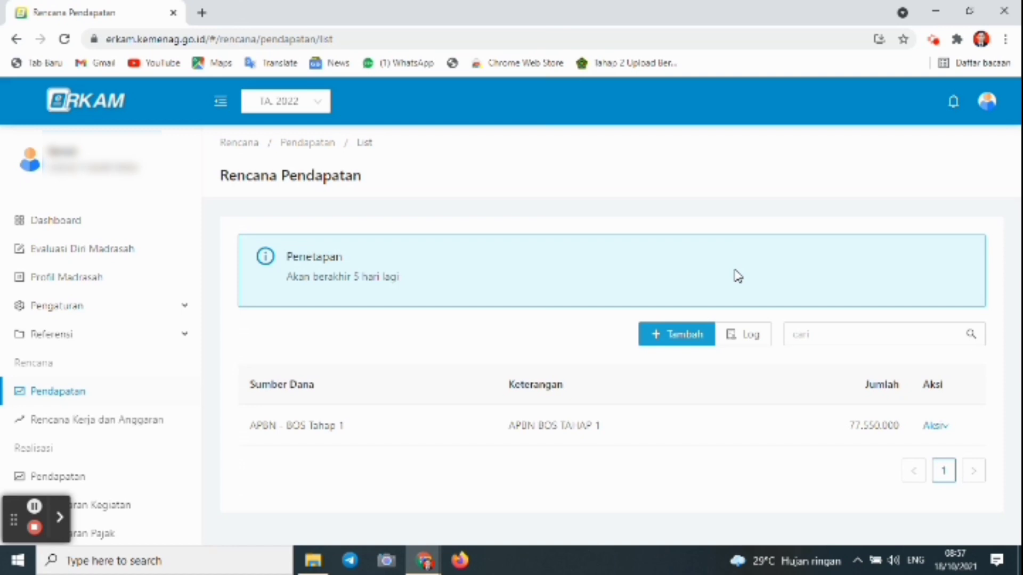
Step: Add and save a planned income entry for APBN - BOS Tahap 2 with its system-retrieved amount and the description "APBN BOS TAHAP 2"
{"action": "left_click", "coordinate": [666, 335]}
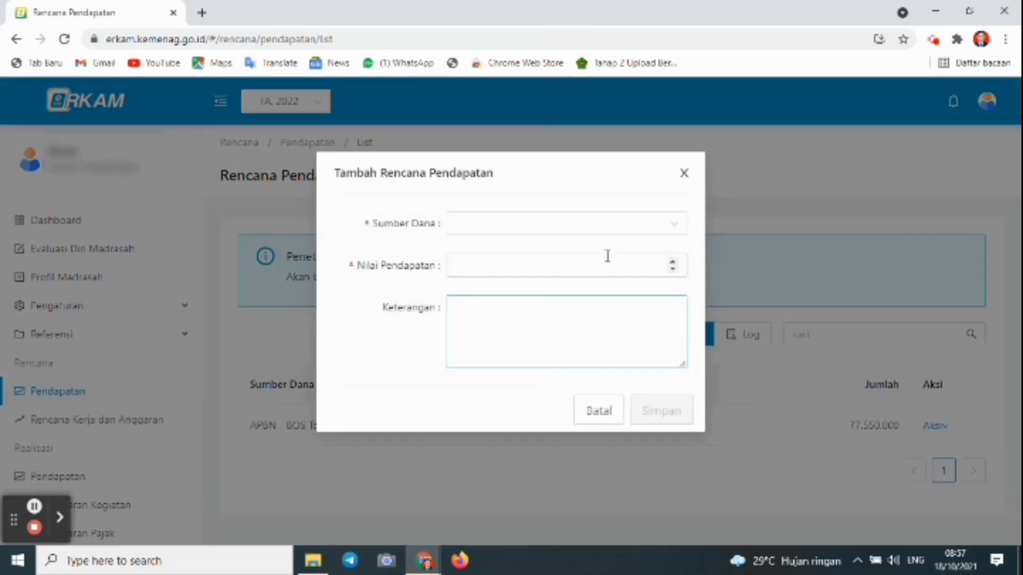
{"action": "left_click", "coordinate": [640, 233]}
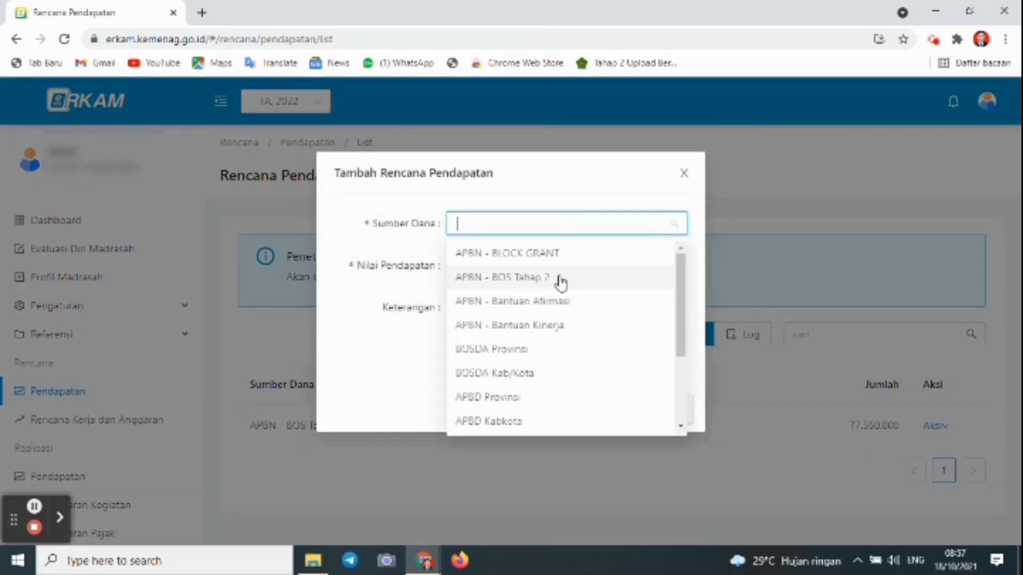
{"action": "left_click", "coordinate": [560, 282]}
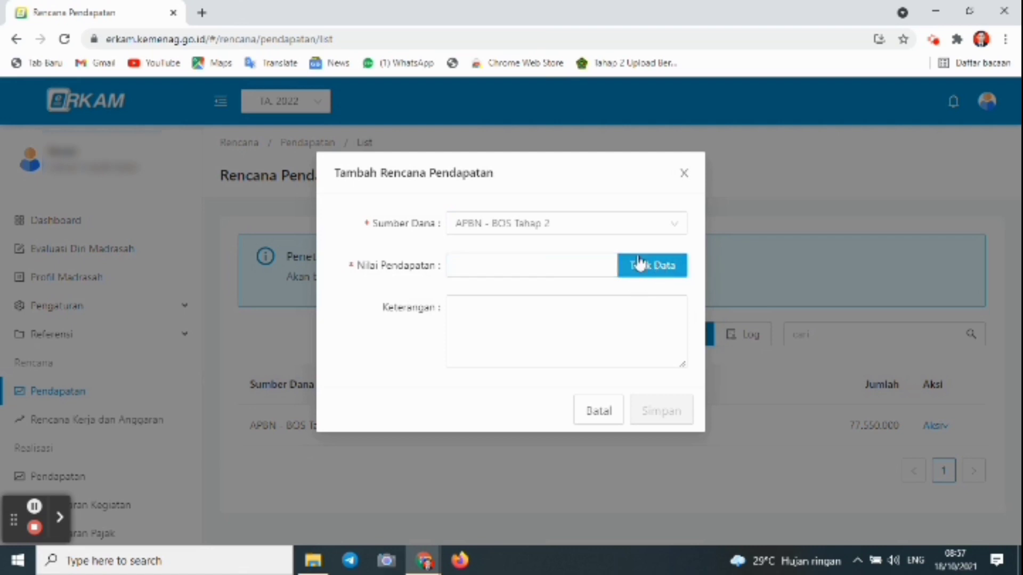
{"action": "left_click", "coordinate": [640, 273]}
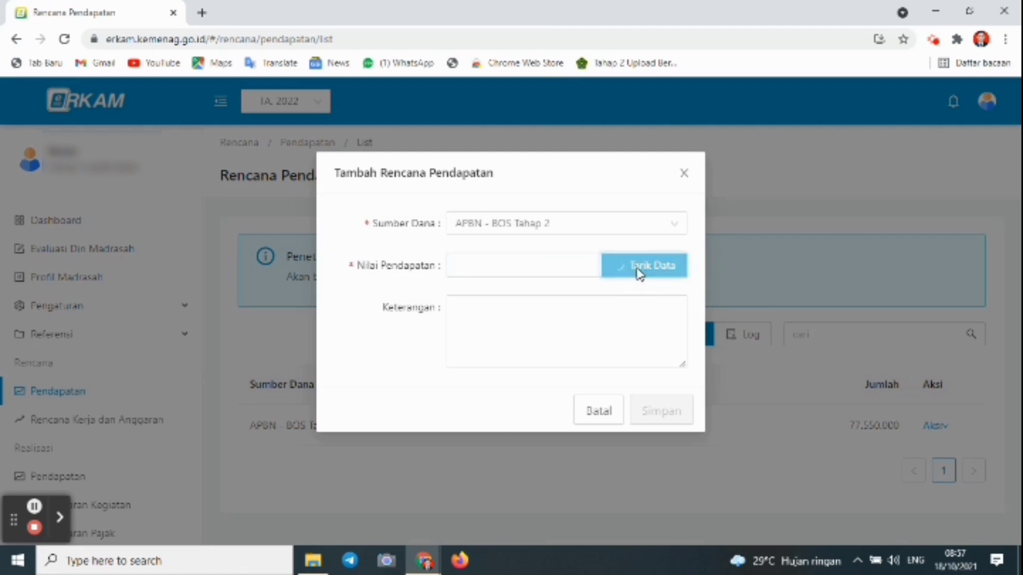
{"action": "left_click", "coordinate": [489, 316]}
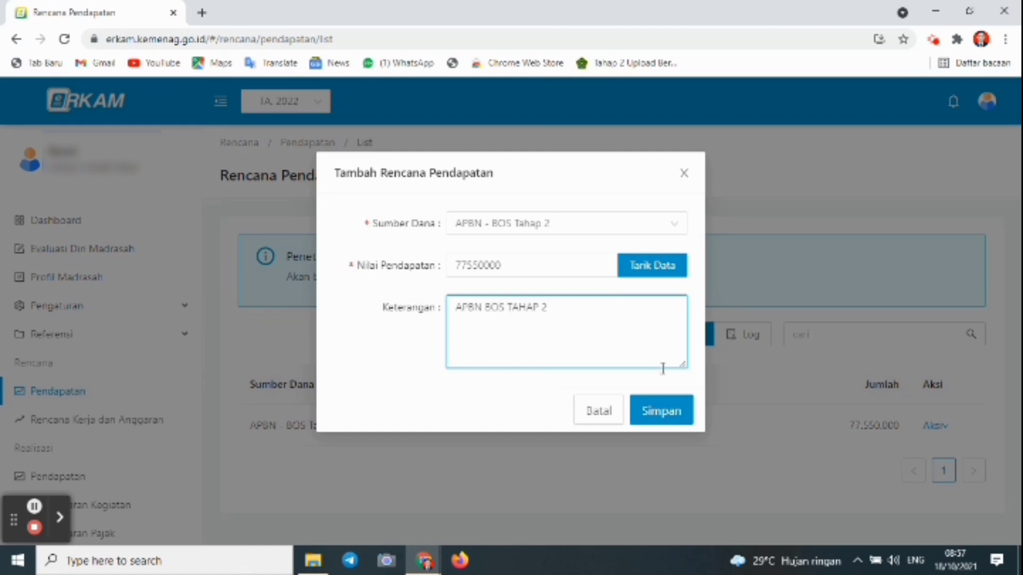
{"action": "left_click", "coordinate": [665, 413]}
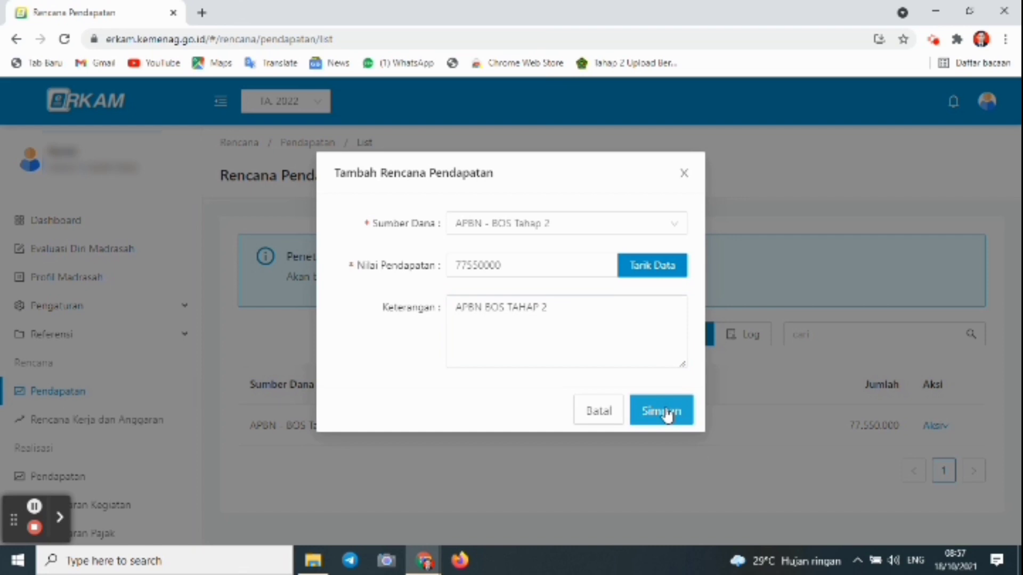
{"action": "left_click", "coordinate": [664, 413]}
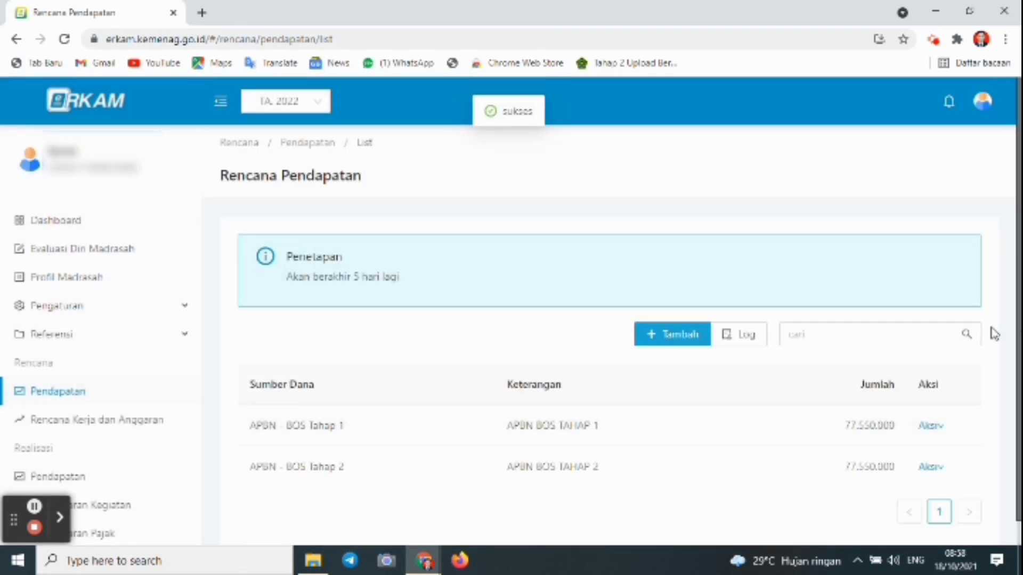
{"action": "mouse_move", "coordinate": [1017, 334]}
{"action": "left_mouse_down"}
{"action": "mouse_move", "coordinate": [1016, 344]}
{"action": "mouse_move", "coordinate": [1014, 292]}
{"action": "mouse_move", "coordinate": [1014, 318]}
{"action": "left_mouse_up"}
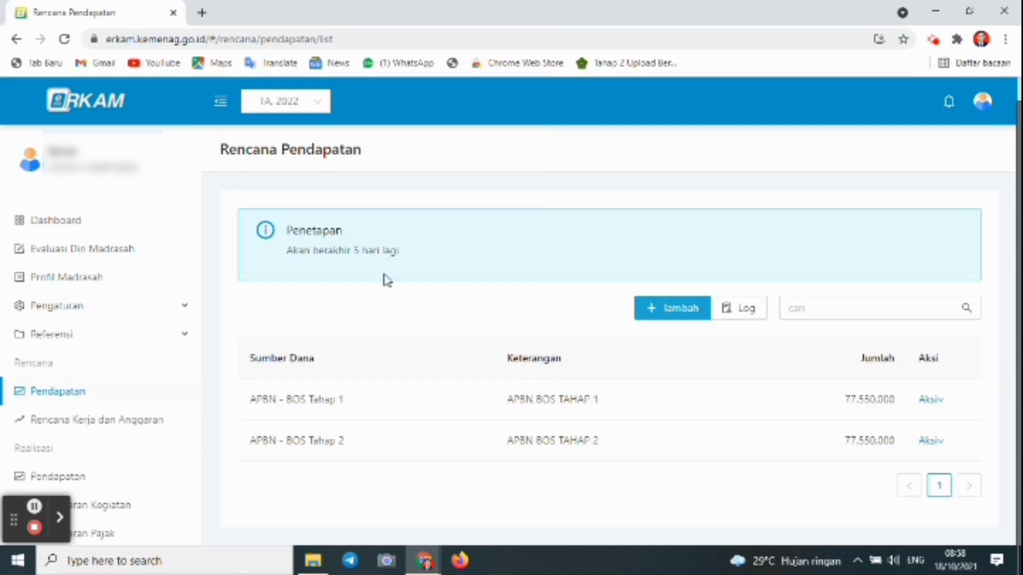
Step: Check the budget summary on the Rencana Kerja dan Anggaran page and the blank form for adding an activity plan
{"action": "left_click", "coordinate": [89, 421]}
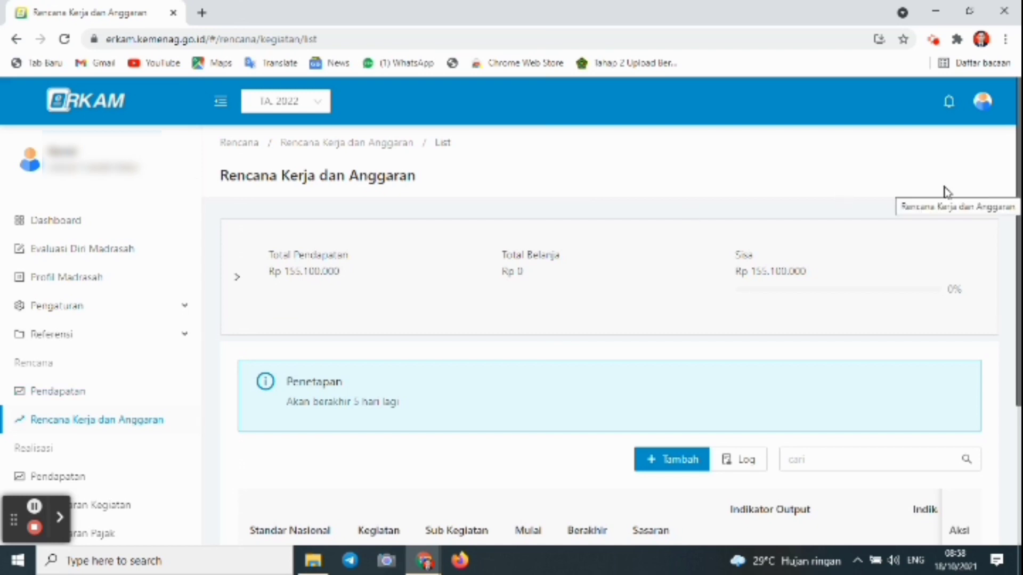
{"action": "mouse_move", "coordinate": [1015, 229]}
{"action": "left_mouse_down"}
{"action": "mouse_move", "coordinate": [1015, 297]}
{"action": "mouse_move", "coordinate": [1015, 241]}
{"action": "left_mouse_up"}
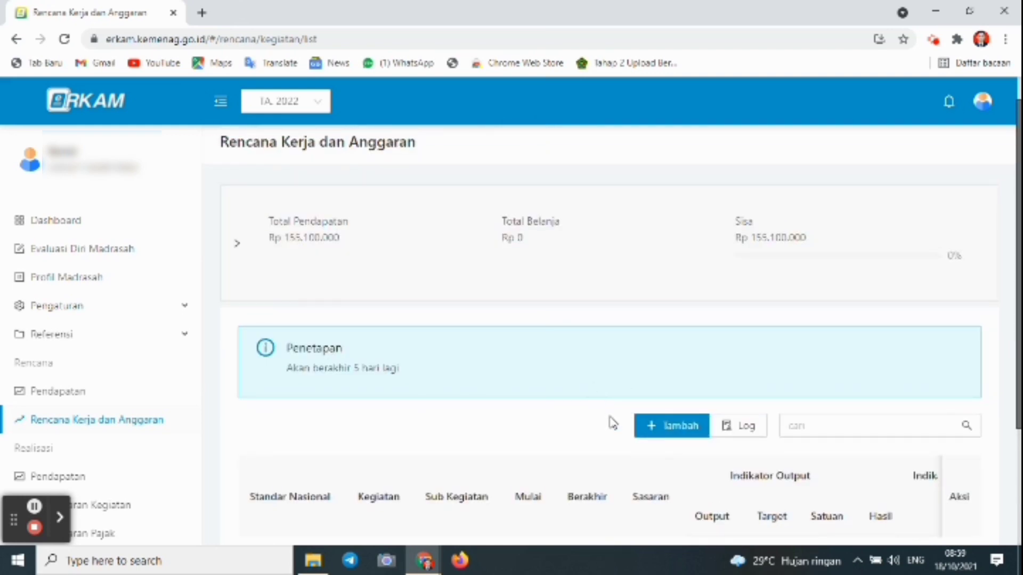
{"action": "left_click", "coordinate": [651, 443]}
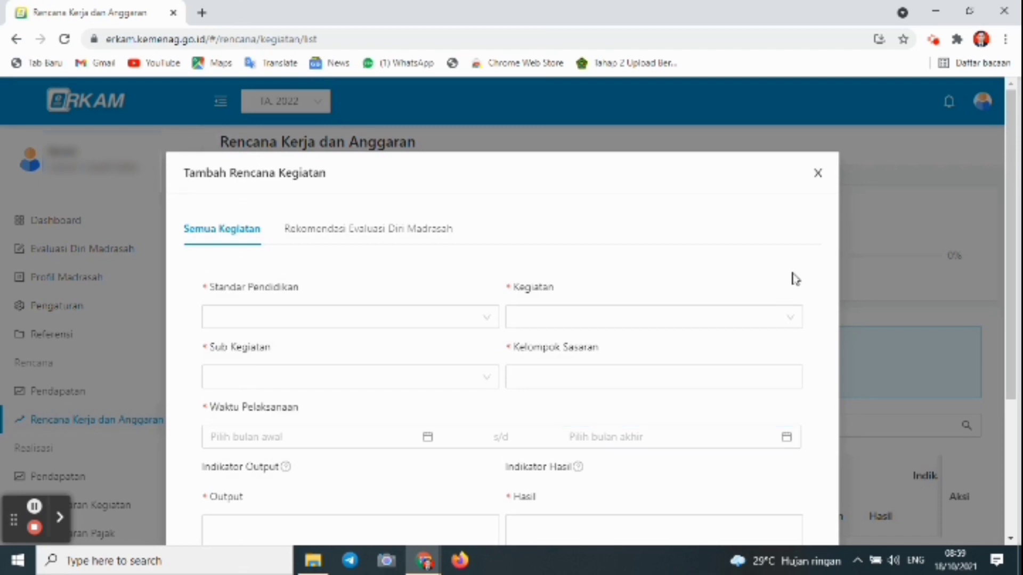
{"action": "left_click", "coordinate": [819, 174]}
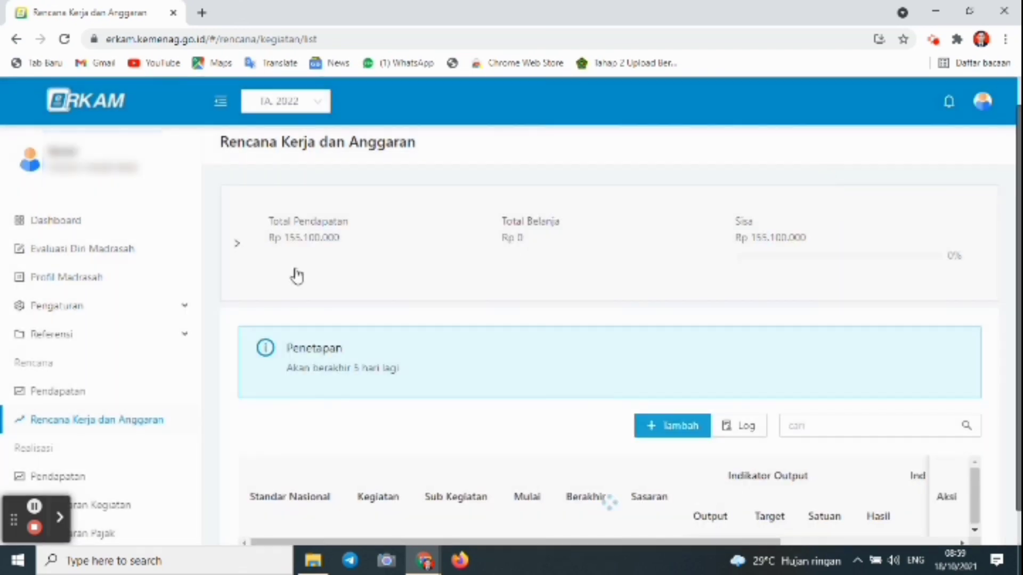
Step: Export the Kegiatan reference list as an xlsx file and open the downloaded workbook
{"action": "left_click", "coordinate": [121, 339]}
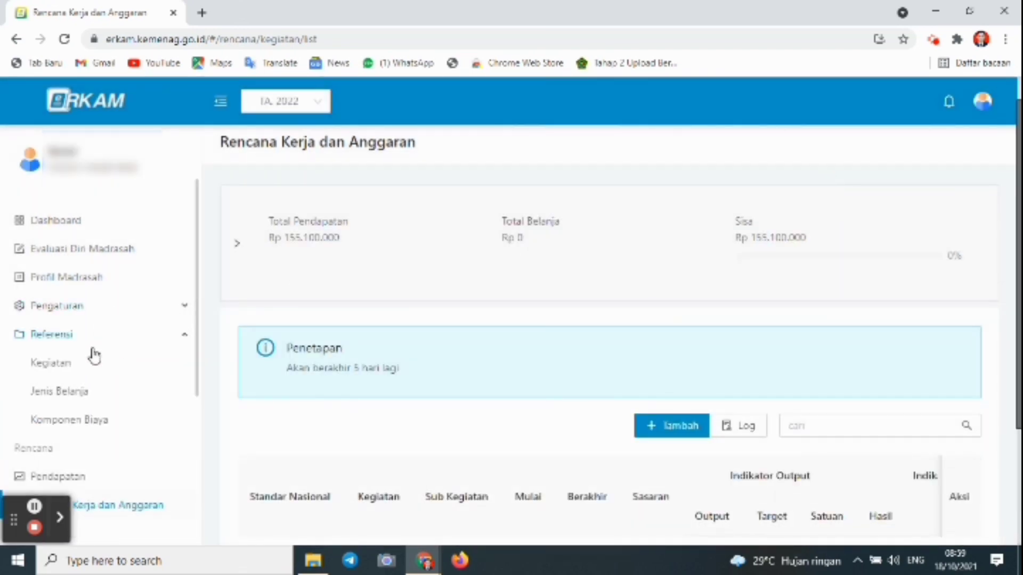
{"action": "left_click", "coordinate": [72, 368]}
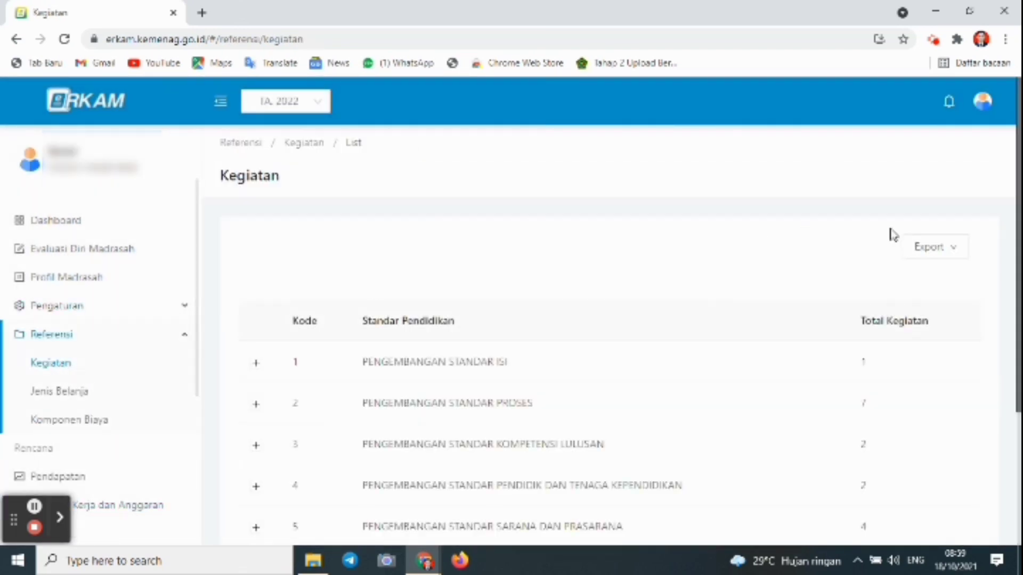
{"action": "left_click", "coordinate": [915, 247]}
{"action": "left_click", "coordinate": [925, 281]}
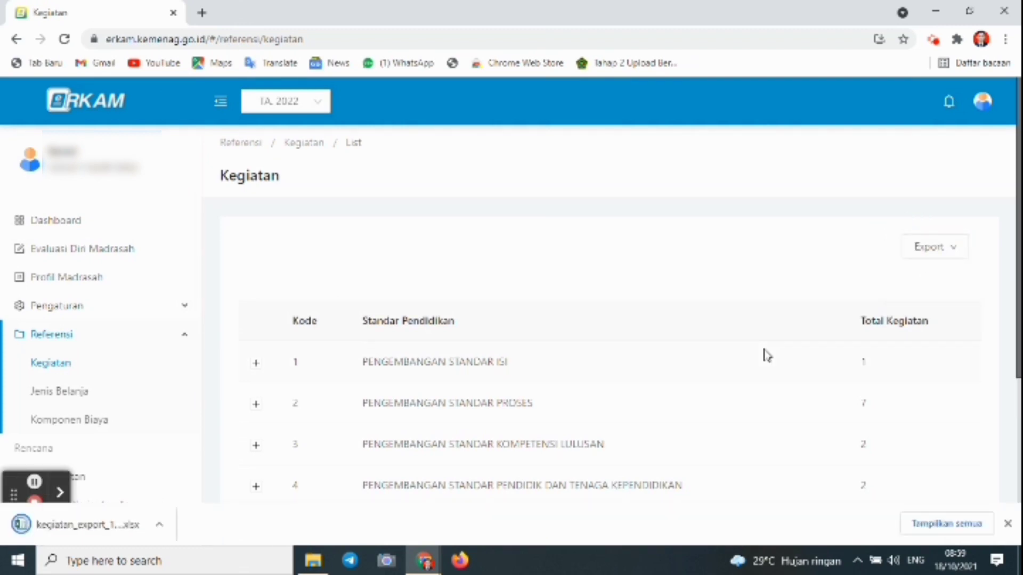
{"action": "left_click", "coordinate": [159, 530]}
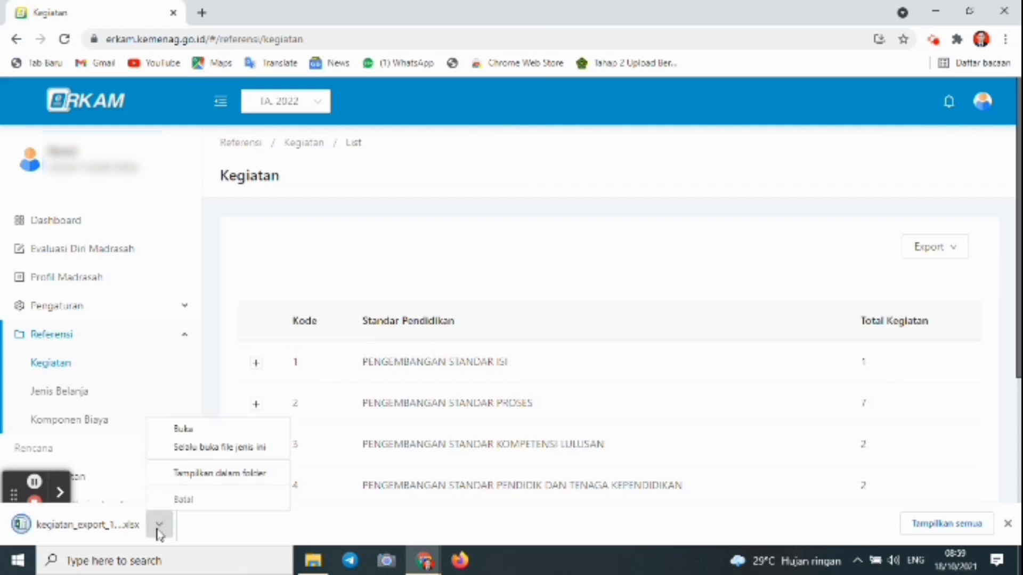
{"action": "left_click", "coordinate": [192, 431]}
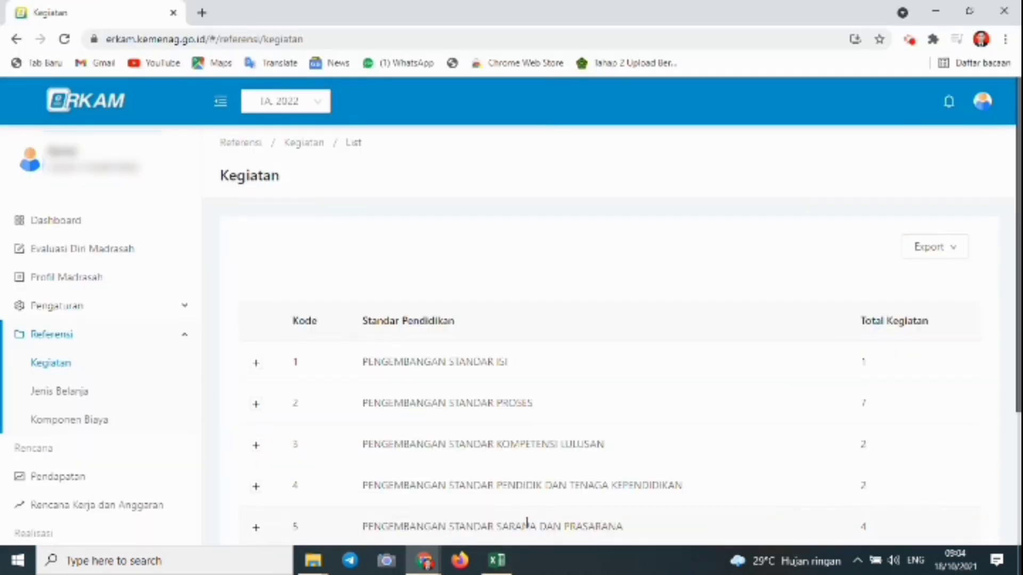
Step: Look over the activity list in the exported Excel workbook, and return to the Rencana Kerja dan Anggaran page in Chrome
{"action": "left_click", "coordinate": [497, 560]}
{"action": "left_click", "coordinate": [474, 389]}
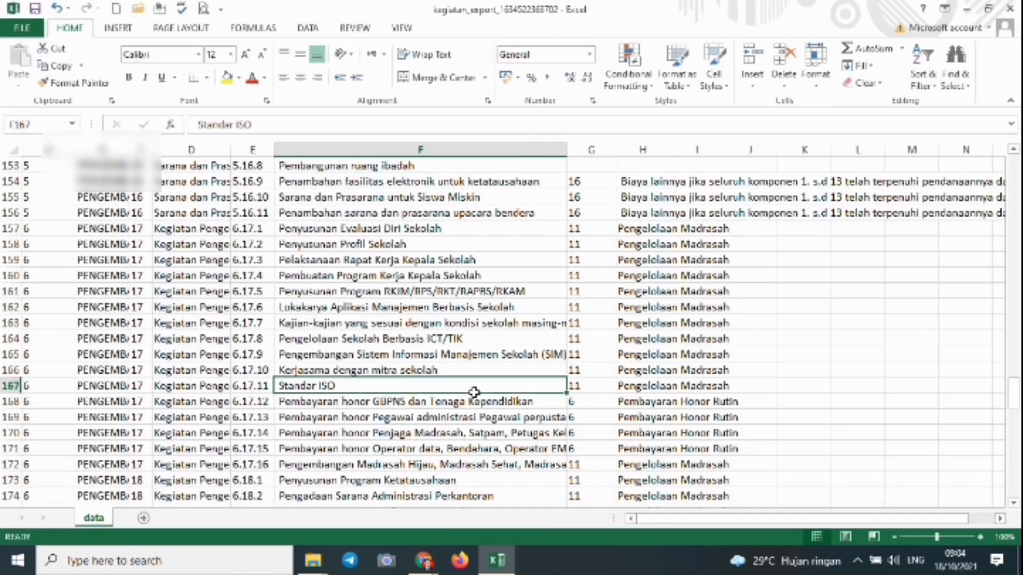
{"action": "mouse_move", "coordinate": [426, 556]}
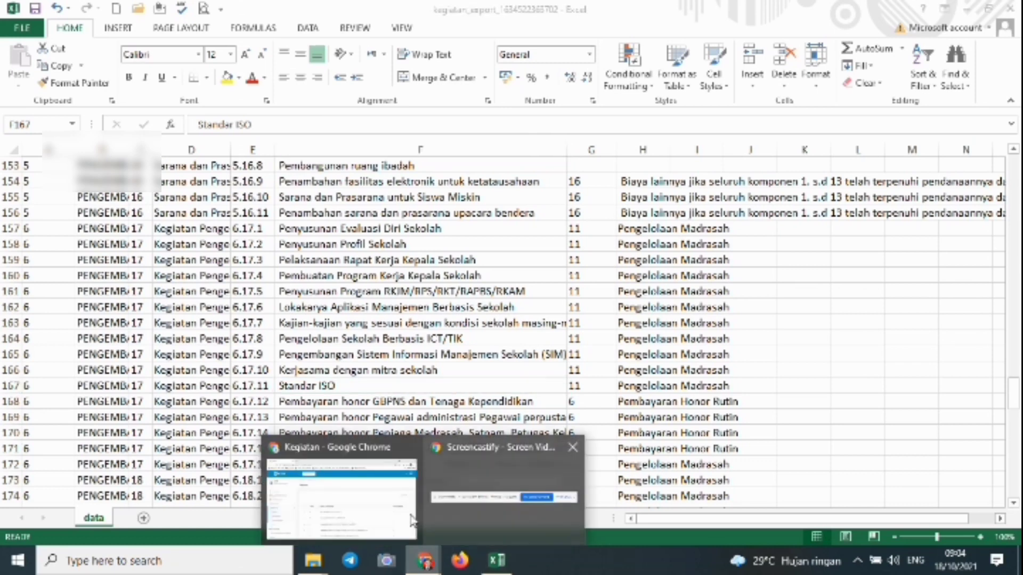
{"action": "left_click", "coordinate": [355, 504]}
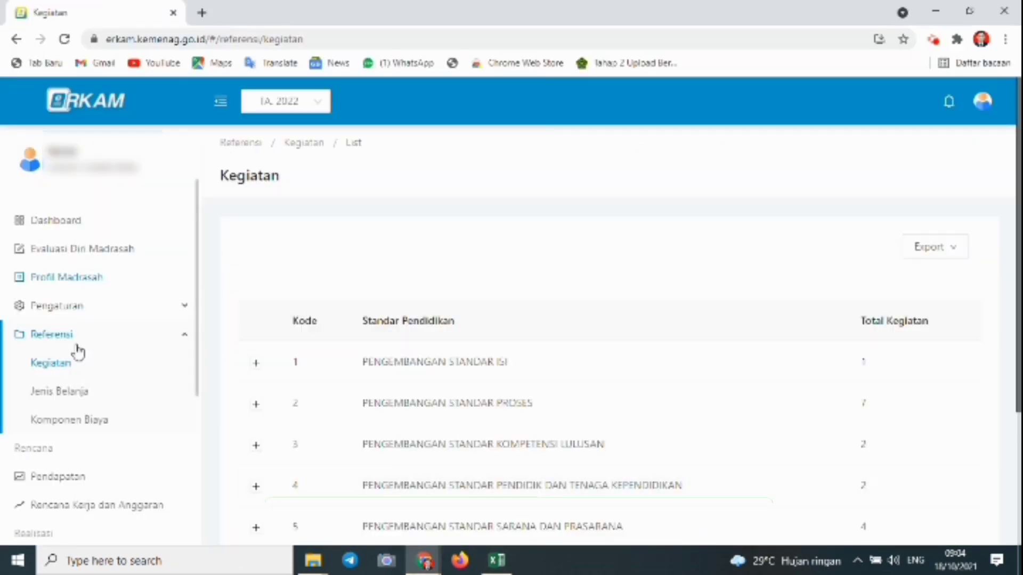
{"action": "left_click", "coordinate": [138, 505]}
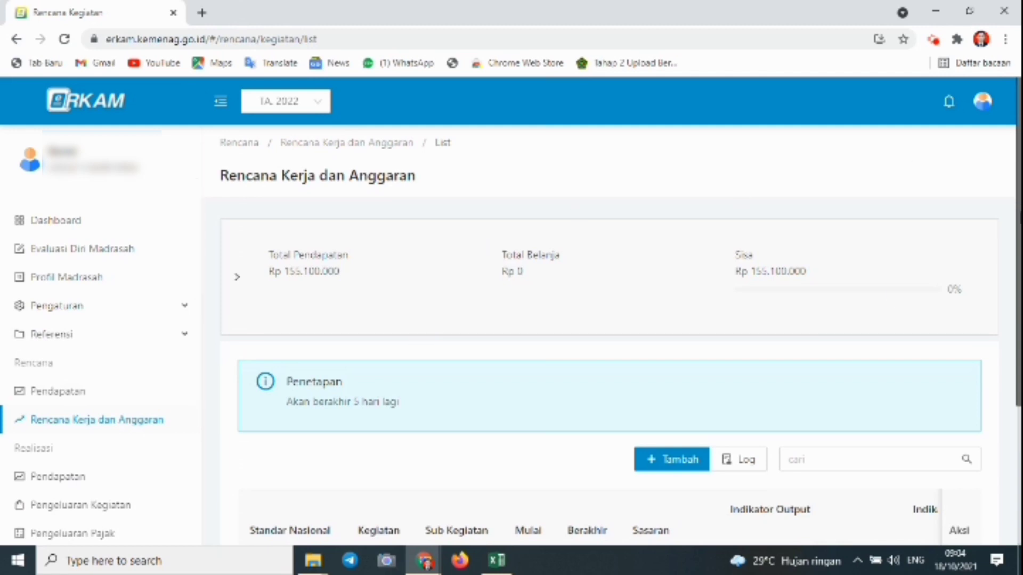
Step: Open a new activity plan form and compare its Semua Kegiatan and Rekomendasi Evaluasi Diri Madrasah versions
{"action": "left_click", "coordinate": [673, 462]}
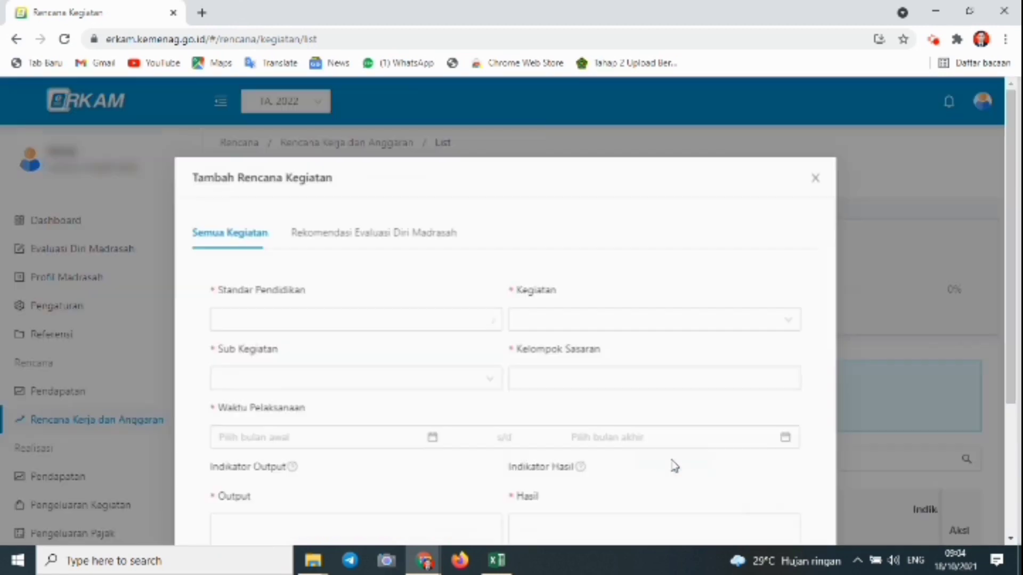
{"action": "left_click", "coordinate": [347, 236]}
{"action": "left_click", "coordinate": [234, 233]}
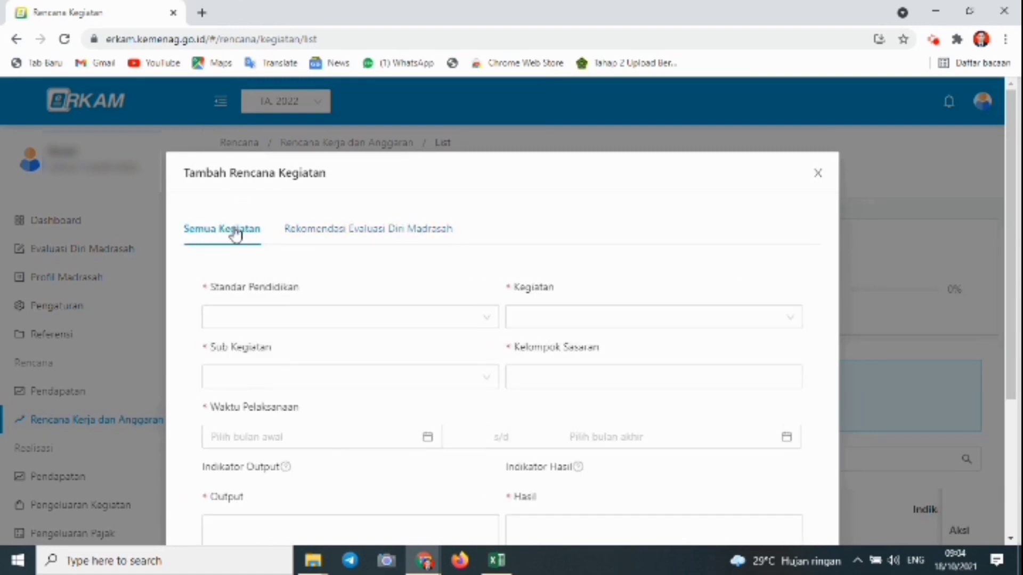
{"action": "left_click", "coordinate": [334, 226]}
{"action": "left_click", "coordinate": [231, 231]}
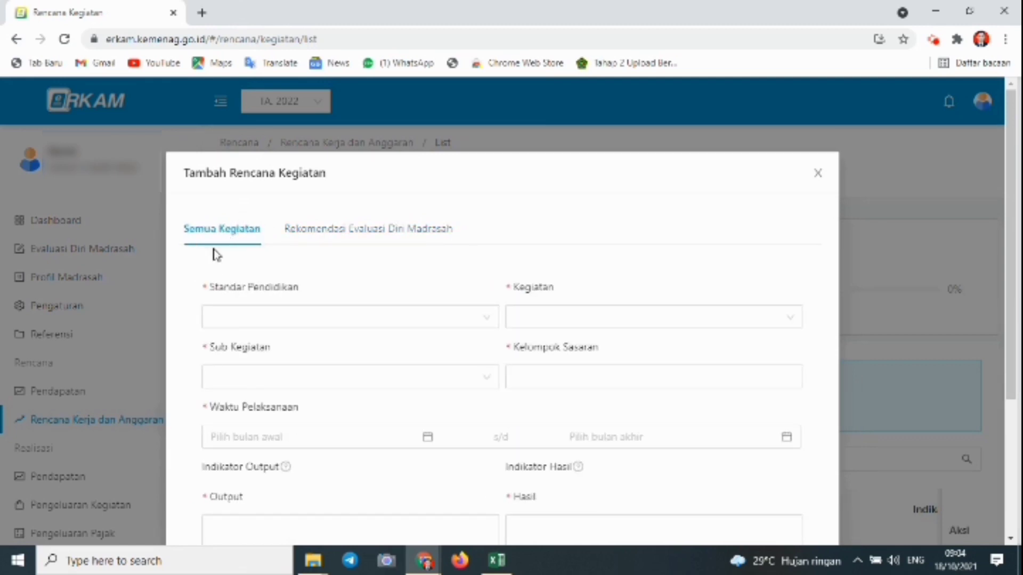
{"action": "left_click", "coordinate": [343, 233]}
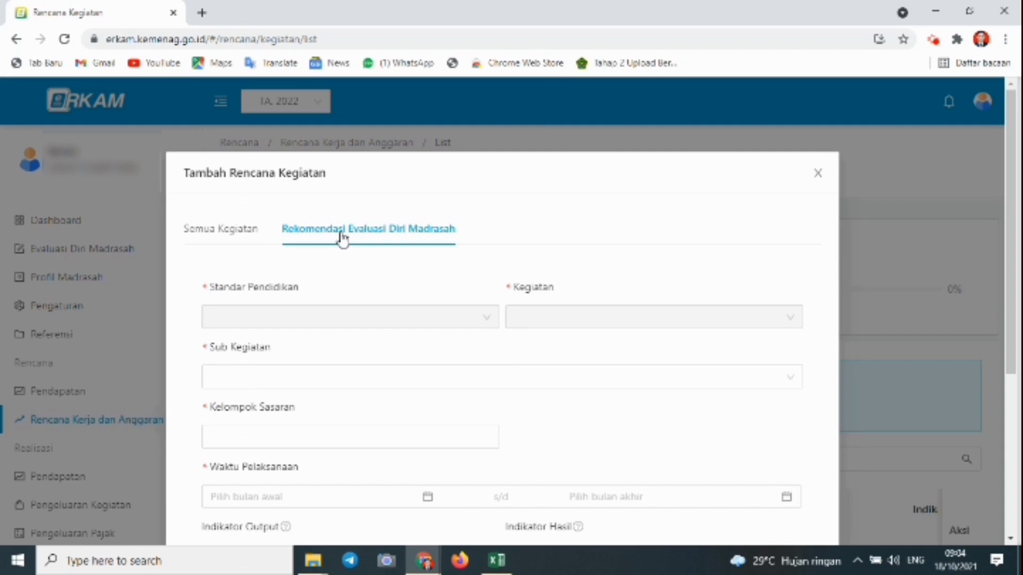
{"action": "left_click", "coordinate": [238, 233]}
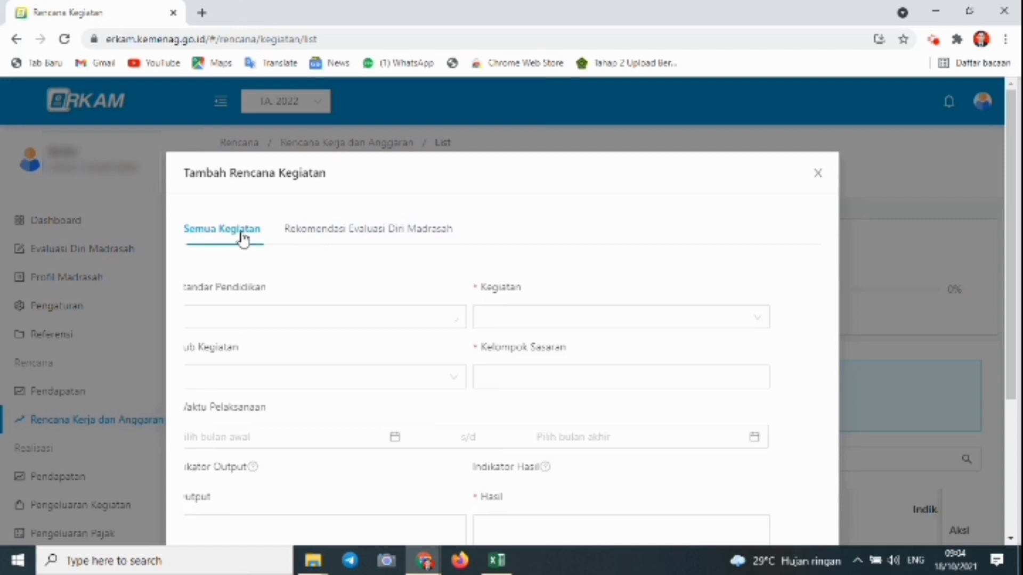
Step: Check the prioritised Sub Kegiatan options under Rekomendasi Evaluasi Diri Madrasah, and return to the Semua Kegiatan version of the form
{"action": "left_click", "coordinate": [327, 233]}
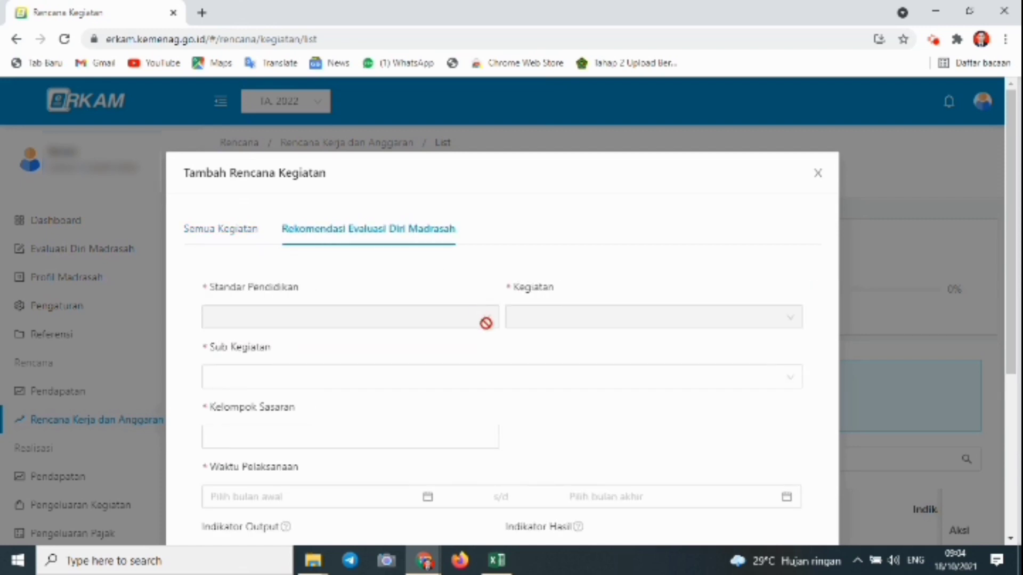
{"action": "left_click", "coordinate": [352, 388]}
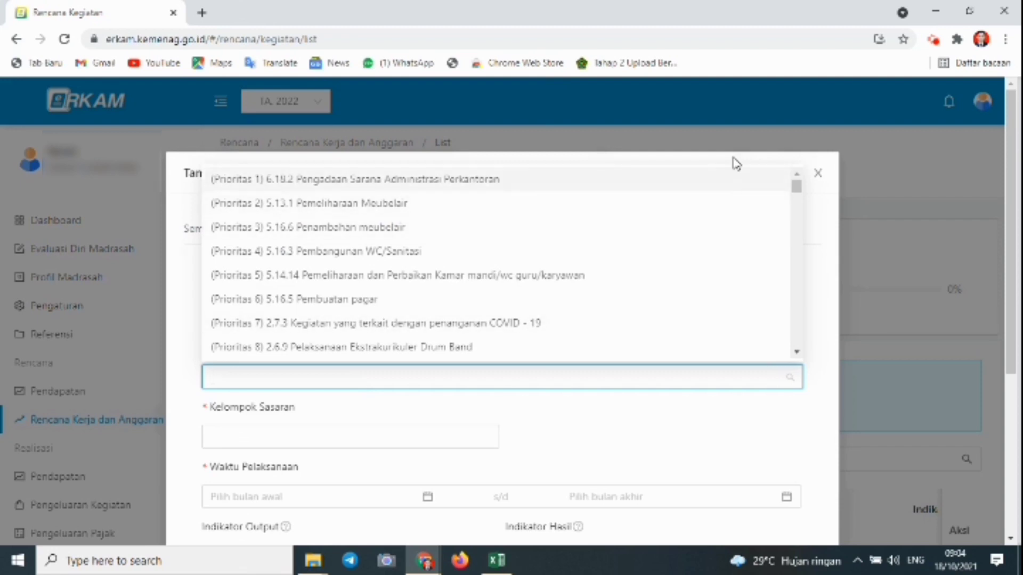
{"action": "left_click", "coordinate": [554, 213]}
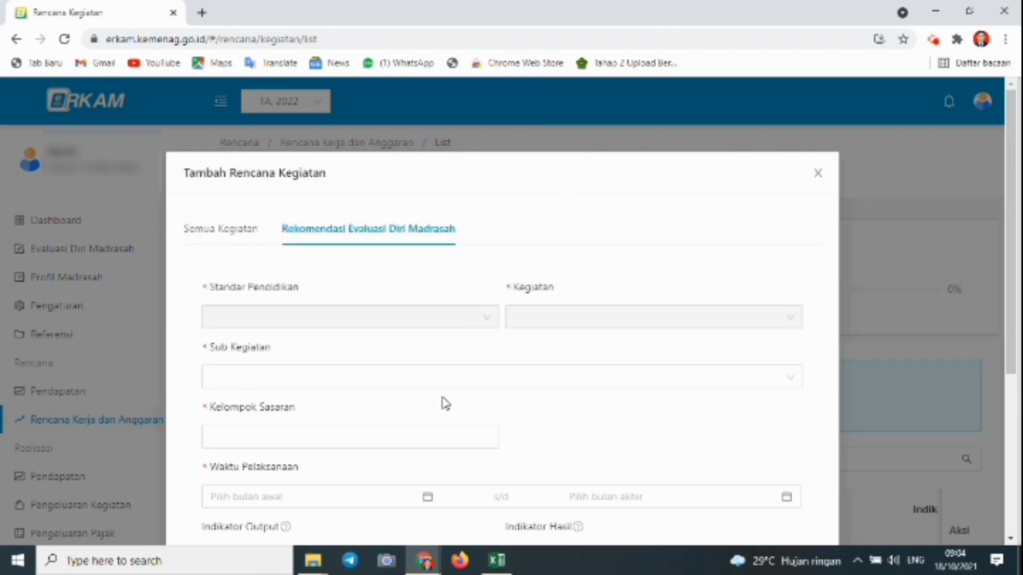
{"action": "left_click", "coordinate": [231, 234]}
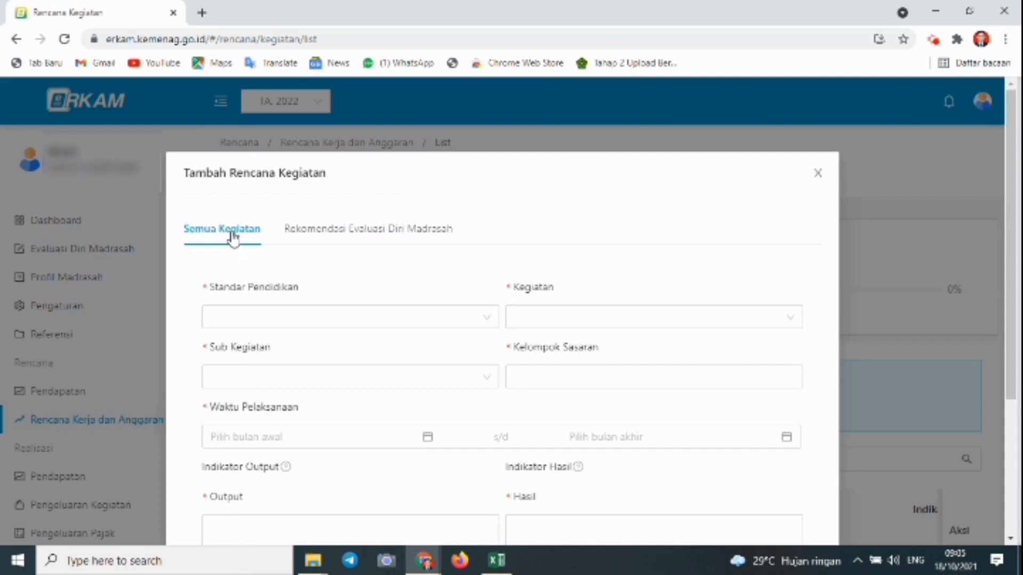
{"action": "left_click", "coordinate": [311, 233]}
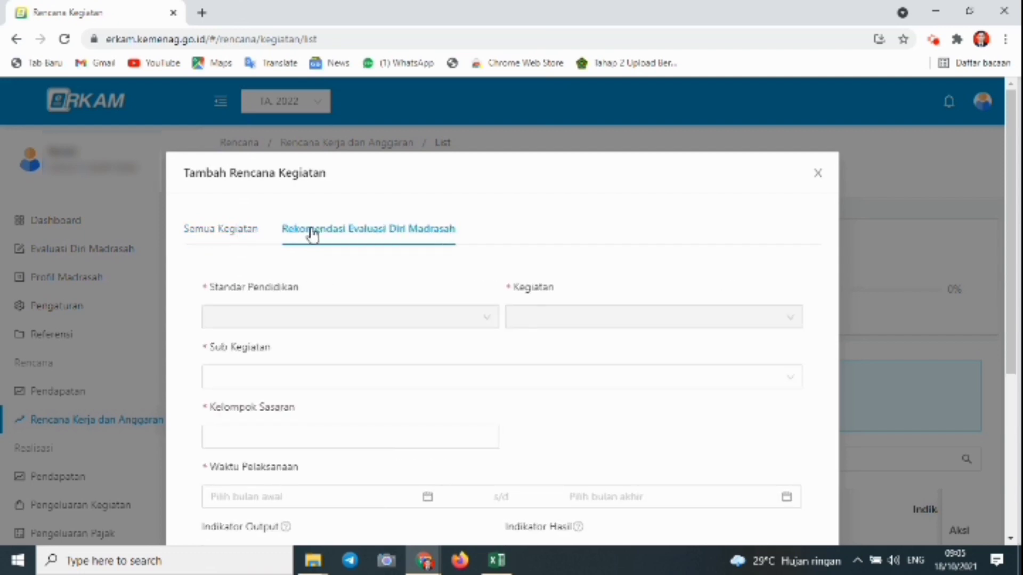
{"action": "left_click", "coordinate": [243, 237]}
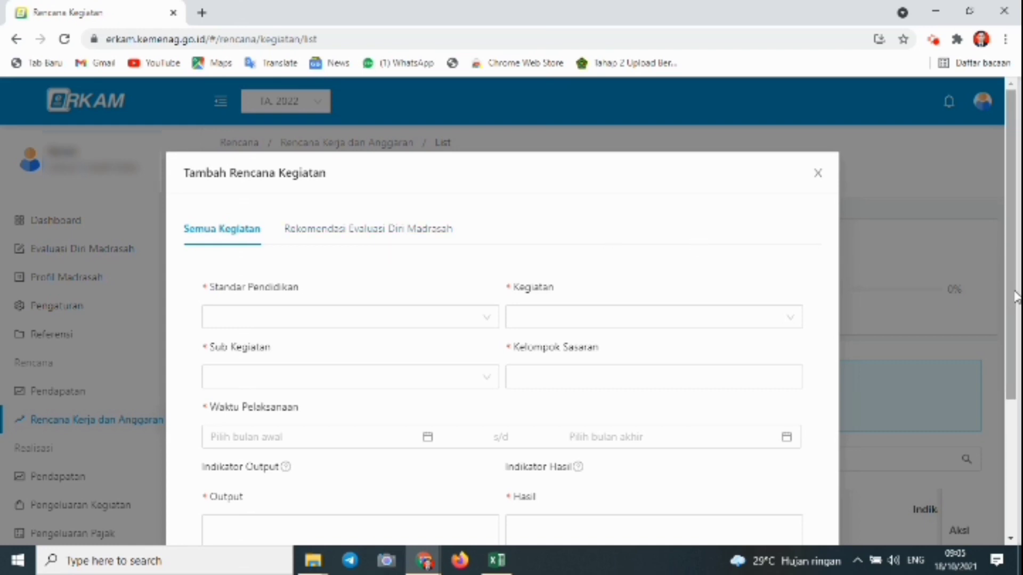
{"action": "left_click_drag", "start_coordinate": [1014, 297], "coordinate": [1013, 336]}
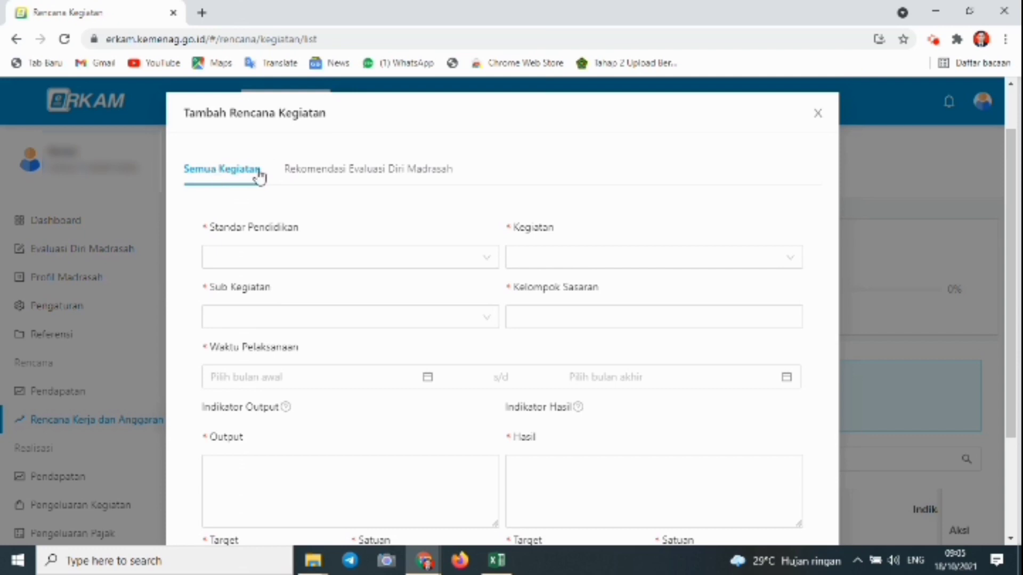
Step: Switch to the exported activity workbook in Excel and look through the sub-activity names further down column F
{"action": "left_click", "coordinate": [497, 561]}
{"action": "left_click", "coordinate": [397, 321]}
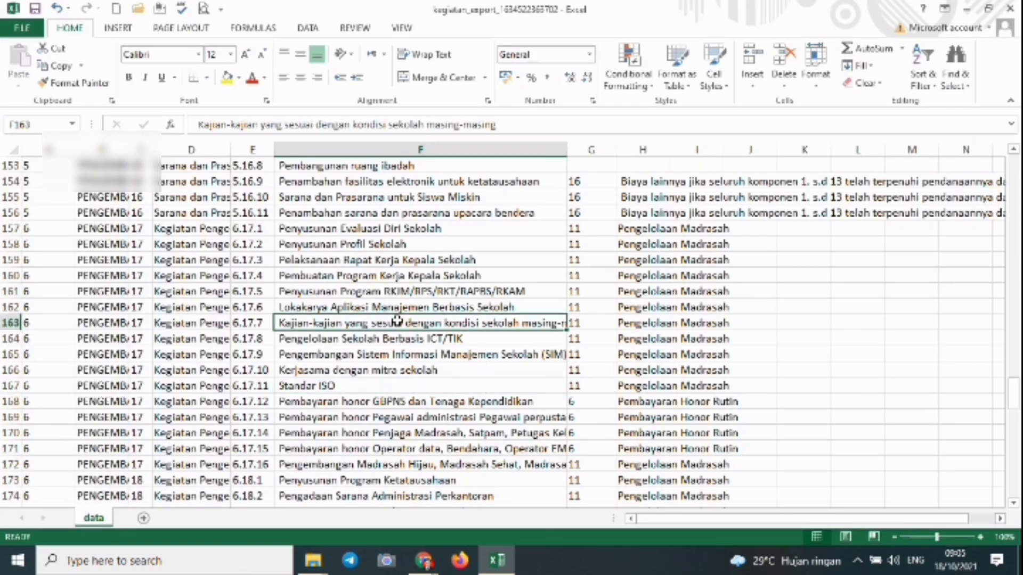
{"action": "key", "text": "Down"}
{"action": "key", "text": "Down"}
{"action": "key", "text": "Down"}
{"action": "key", "text": "Down"}
{"action": "key", "text": "Down"}
{"action": "key", "text": "Down"}
{"action": "key", "text": "Down"}
{"action": "key", "text": "Down"}
{"action": "key", "text": "Down"}
{"action": "key", "text": "Down"}
{"action": "key", "text": "Down"}
{"action": "key", "text": "Down"}
{"action": "key", "text": "Down"}
{"action": "key", "text": "Down"}
{"action": "key", "text": "Down"}
{"action": "key", "text": "Down"}
{"action": "key", "text": "Down"}
{"action": "key", "text": "Down"}
{"action": "key", "text": "Down"}
{"action": "key", "text": "Down"}
{"action": "key", "text": "Down"}
{"action": "key", "text": "Down"}
{"action": "key", "text": "Down"}
{"action": "key", "text": "Down"}
{"action": "key", "text": "Down"}
{"action": "key", "text": "Down"}
{"action": "key", "text": "Down"}
{"action": "key", "text": "Down"}
{"action": "key", "text": "Down"}
{"action": "key", "text": "Down"}
{"action": "key", "text": "Down"}
{"action": "key", "text": "Down"}
{"action": "key", "text": "Down"}
{"action": "key", "text": "Down"}
{"action": "key", "text": "Down"}
{"action": "key", "text": "Down"}
{"action": "key", "text": "Down"}
{"action": "key", "text": "Down"}
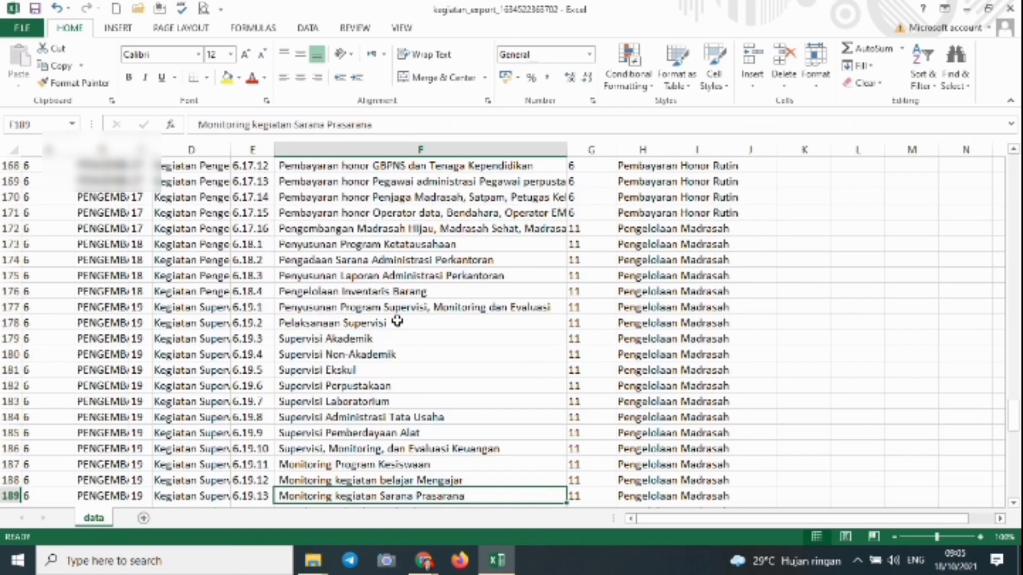
{"action": "key", "text": "Down"}
{"action": "key", "text": "Down"}
{"action": "key", "text": "Down"}
{"action": "key", "text": "Down"}
{"action": "key", "text": "Down"}
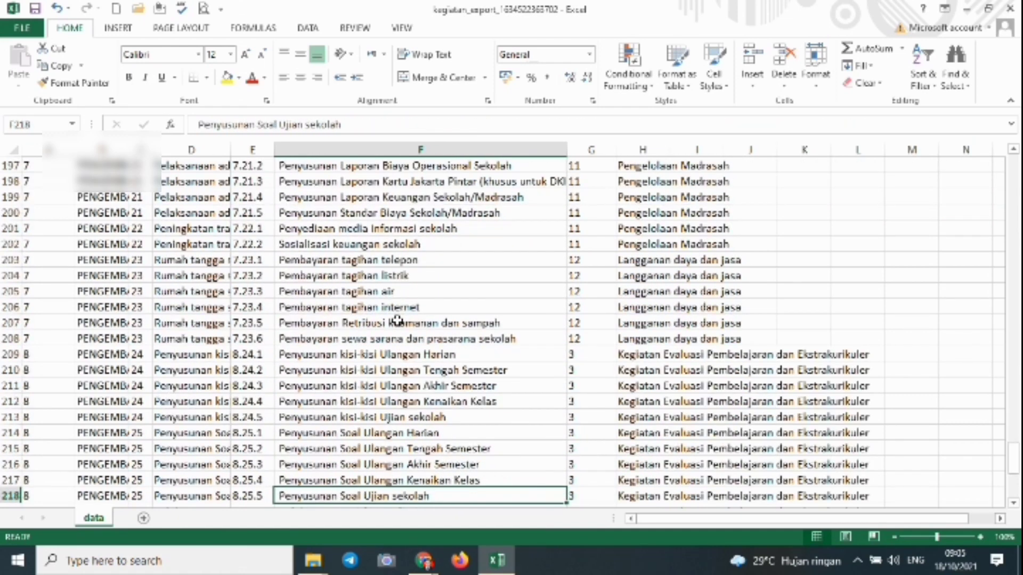
Step: Locate the code cell for Pembayaran tagihan listrik in the activity list and widen column E slightly
{"action": "key", "text": "Up"}
{"action": "key", "text": "Up"}
{"action": "key", "text": "Up"}
{"action": "key", "text": "Up"}
{"action": "key", "text": "Up"}
{"action": "key", "text": "Up"}
{"action": "key", "text": "Up"}
{"action": "key", "text": "Up"}
{"action": "key", "text": "Up"}
{"action": "key", "text": "Up"}
{"action": "key", "text": "Up"}
{"action": "key", "text": "Up"}
{"action": "key", "text": "Up"}
{"action": "key", "text": "Up"}
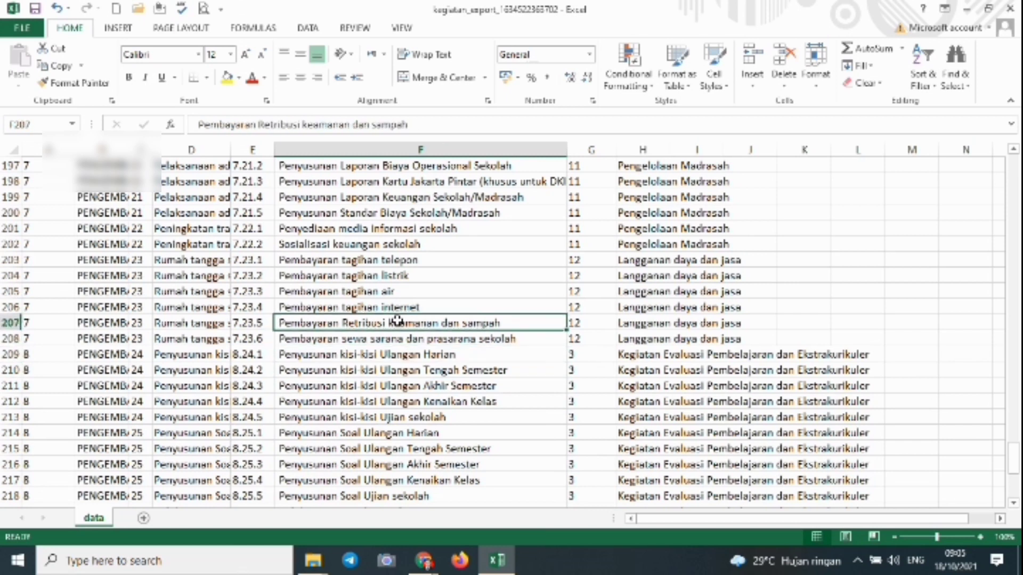
{"action": "key", "text": "Left"}
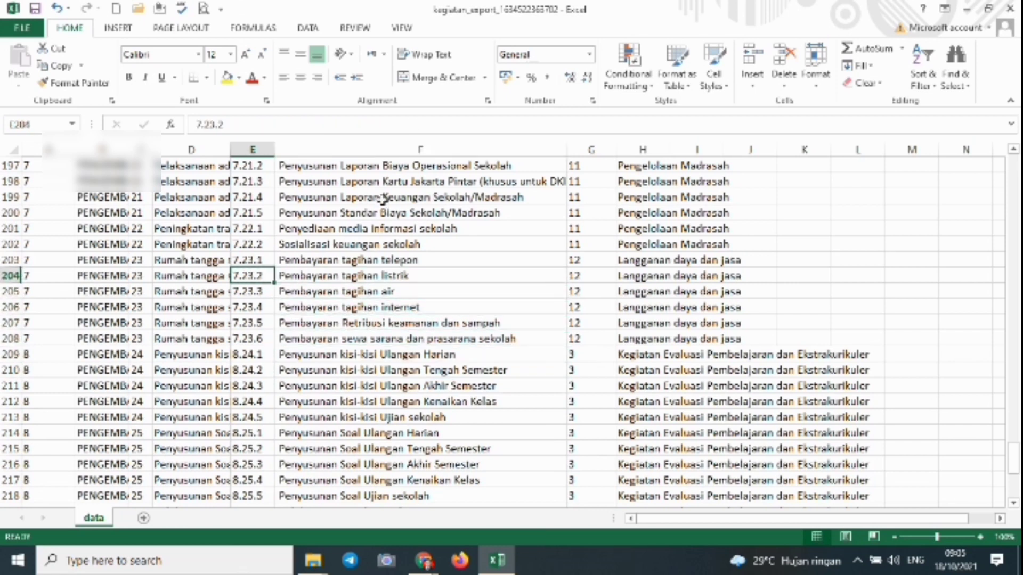
{"action": "left_click_drag", "start_coordinate": [274, 150], "coordinate": [287, 150]}
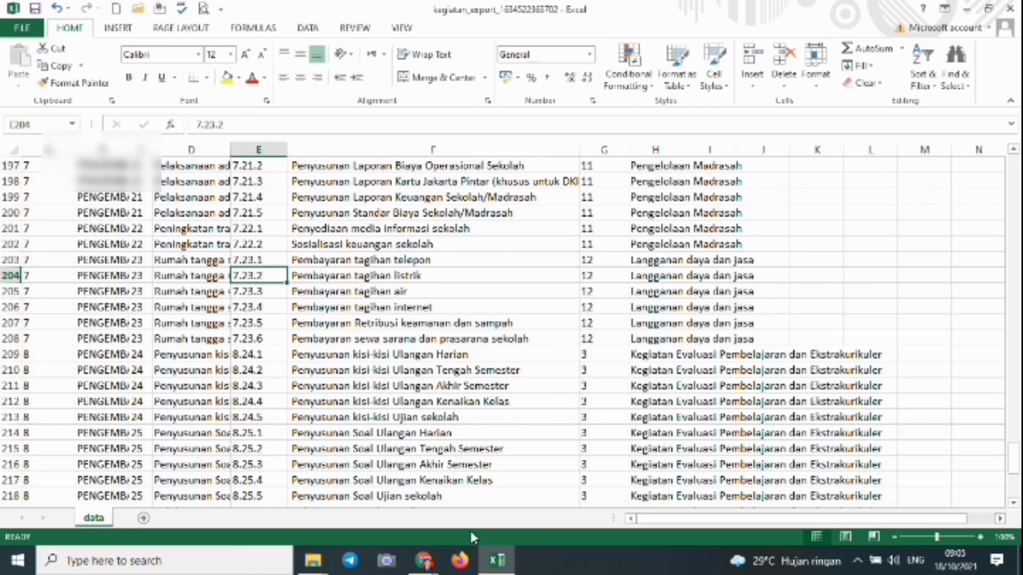
Step: Back in Chrome, set Standar Pendidikan to 7 PENGEMBANGAN STANDAR PEMBIAYAAN, Kegiatan to 23 Rumah tangga sekolah daya dan jasa, Sub Kegiatan to 7.23.2 Pembayaran tagihan listrik
{"action": "left_click", "coordinate": [424, 560]}
{"action": "left_click", "coordinate": [379, 511]}
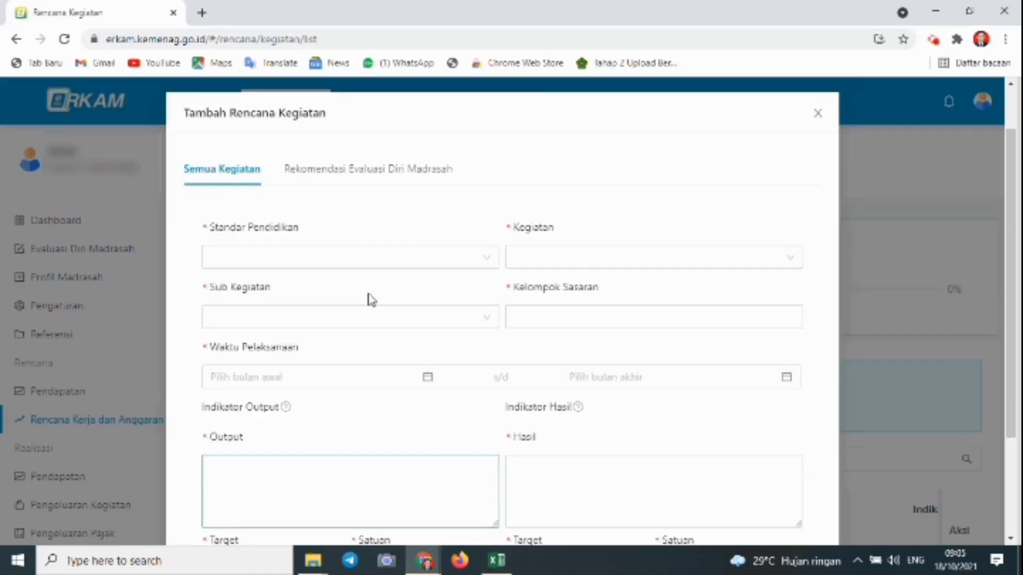
{"action": "left_click", "coordinate": [388, 265]}
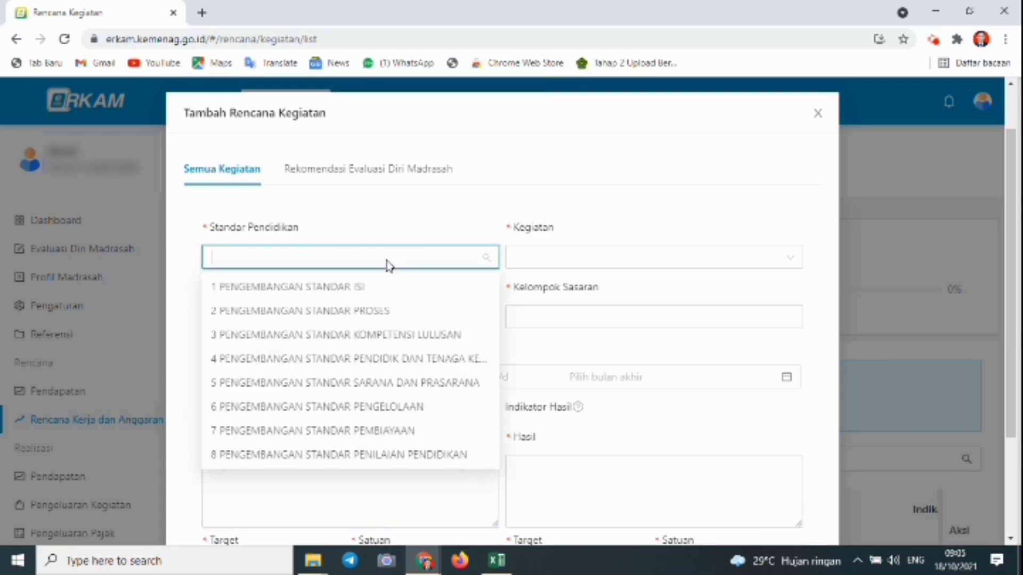
{"action": "left_click", "coordinate": [332, 429]}
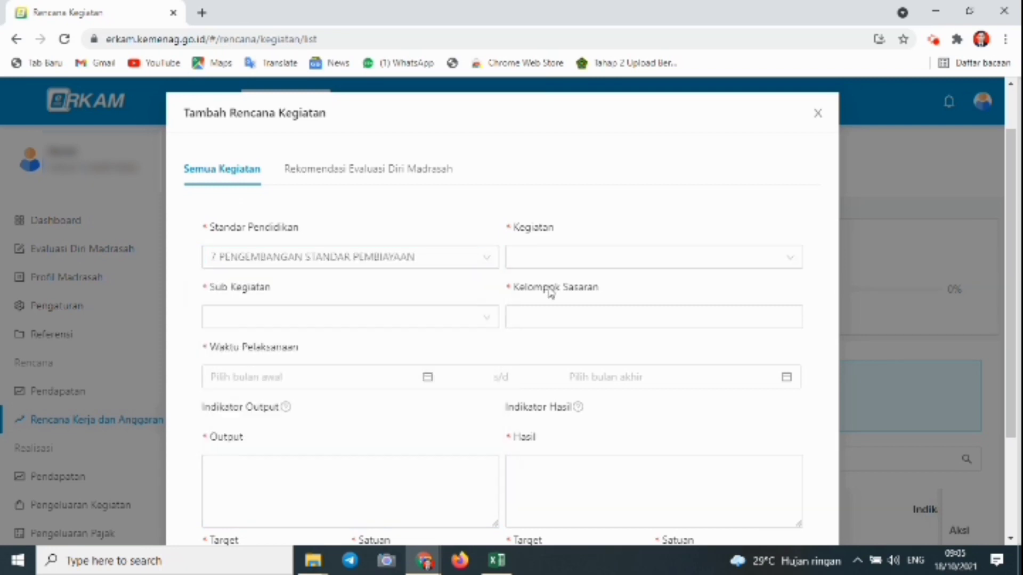
{"action": "left_click", "coordinate": [589, 266]}
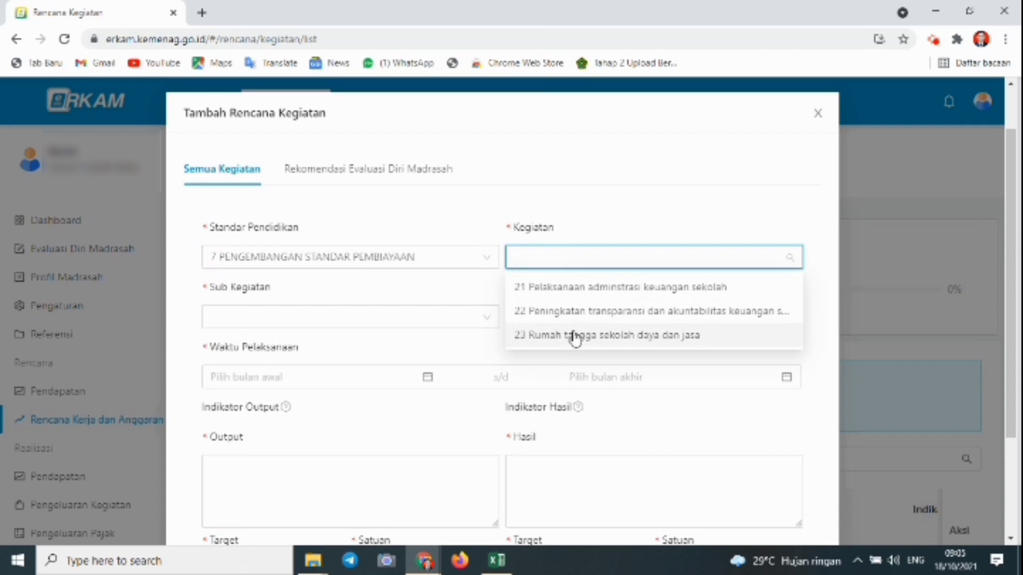
{"action": "left_click", "coordinate": [609, 336]}
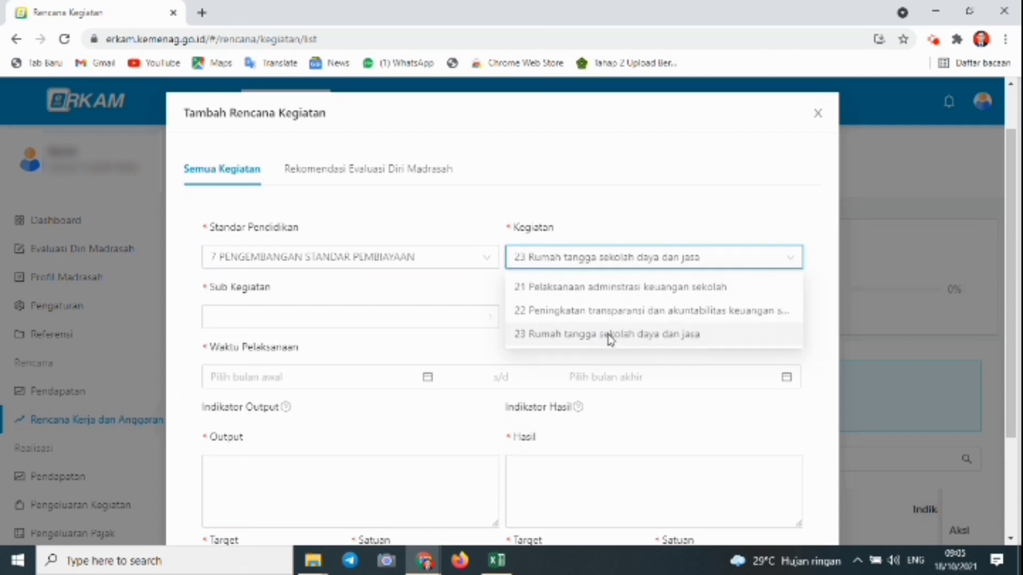
{"action": "left_click", "coordinate": [461, 319]}
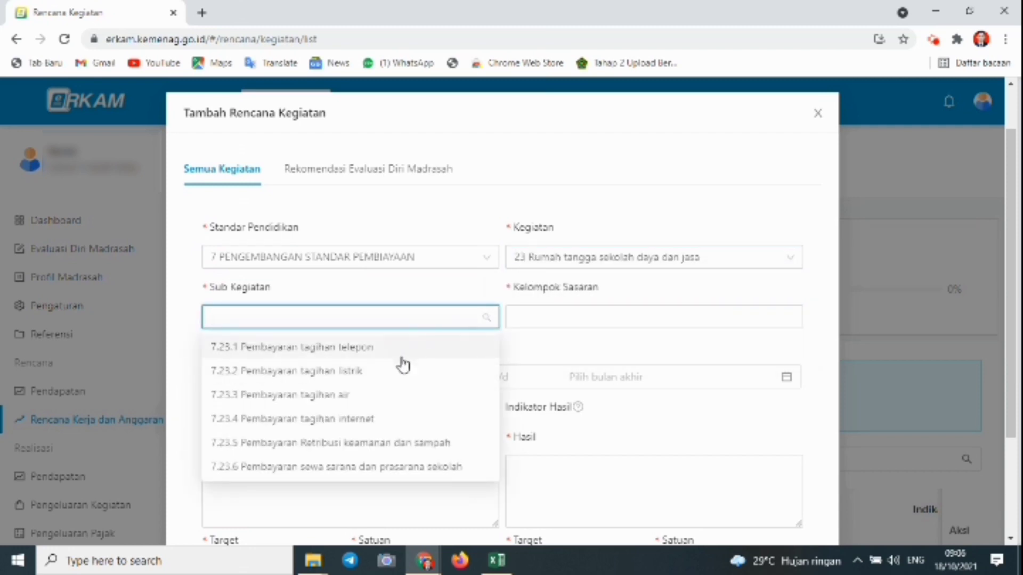
{"action": "left_click", "coordinate": [389, 373]}
Step: Set Kelompok Sasaran to Madrasah and Waktu Pelaksanaan from 2022-01 to 2022-12
{"action": "left_click", "coordinate": [554, 315]}
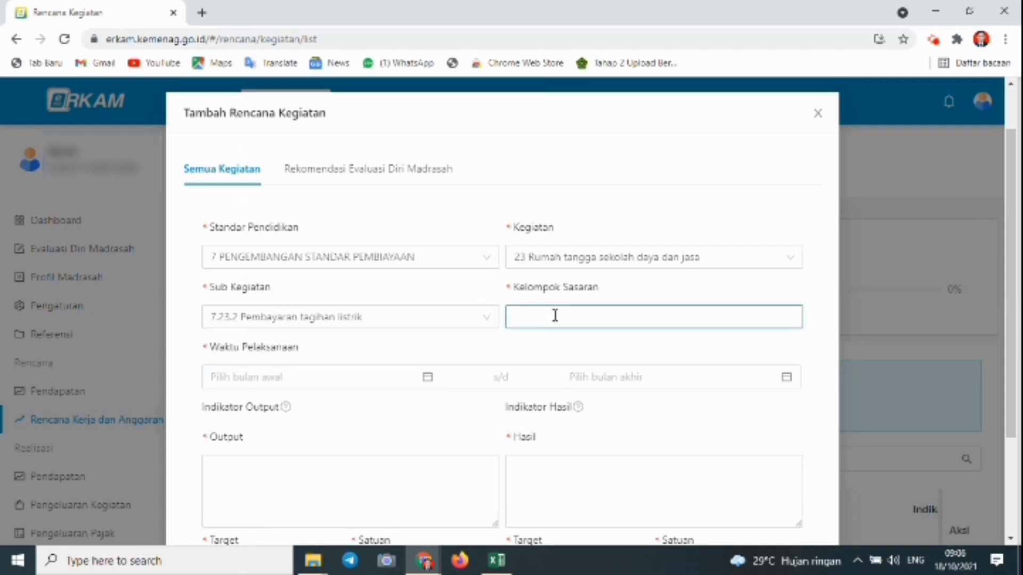
{"action": "left_click", "coordinate": [547, 351]}
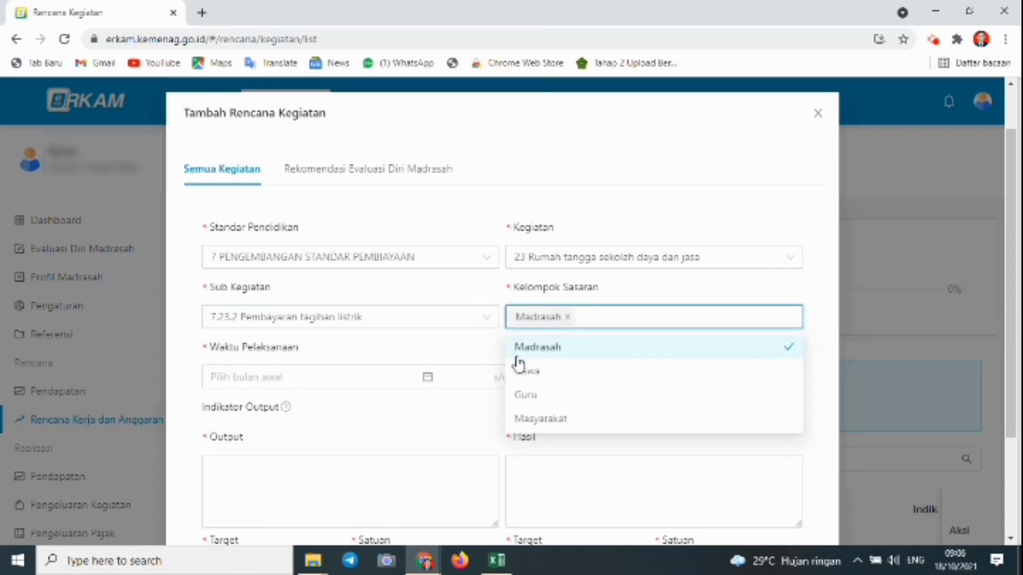
{"action": "left_click", "coordinate": [533, 356]}
{"action": "left_click", "coordinate": [540, 351]}
{"action": "left_click", "coordinate": [674, 278]}
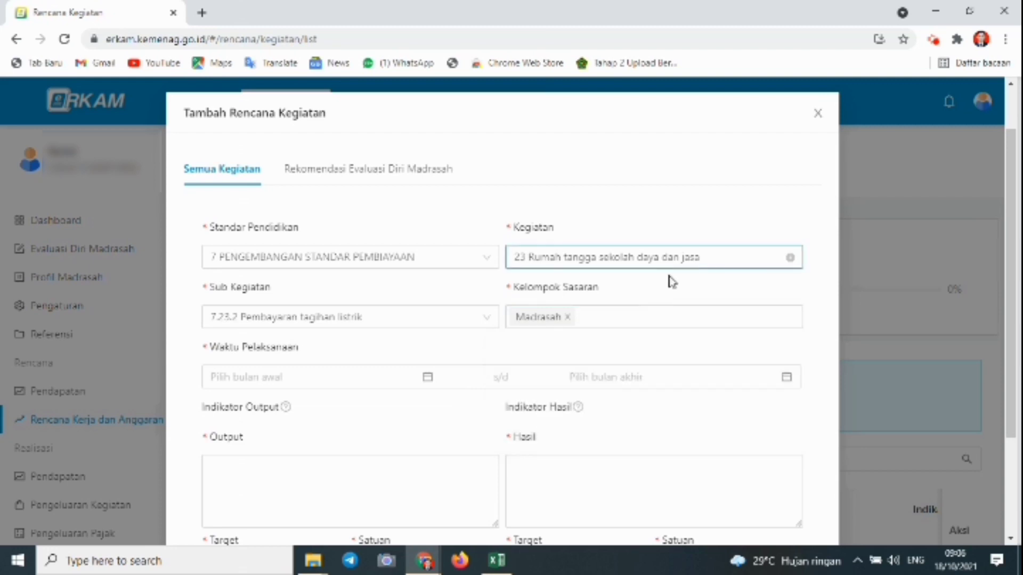
{"action": "left_click", "coordinate": [425, 378]}
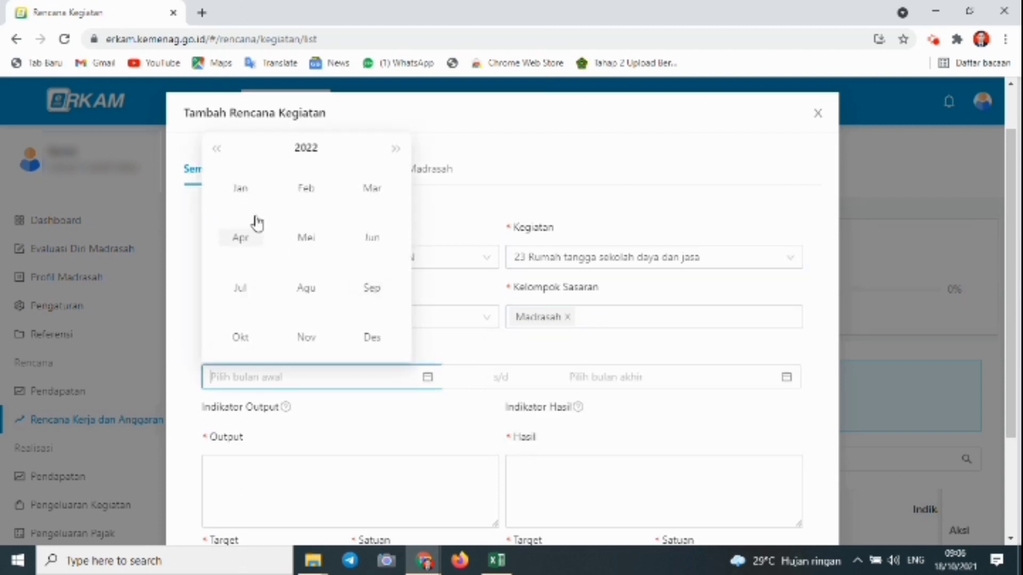
{"action": "left_click", "coordinate": [239, 191]}
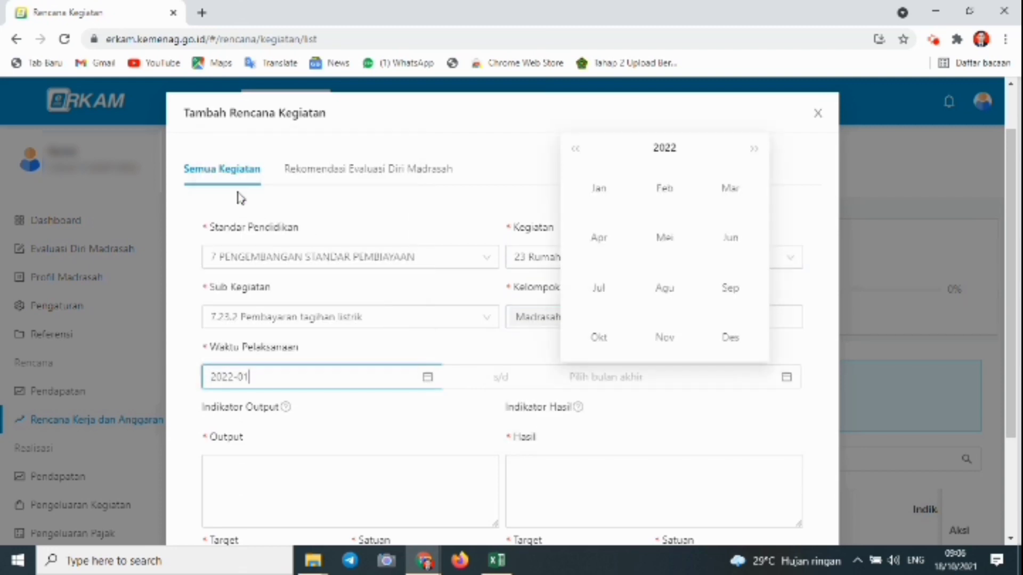
{"action": "left_click", "coordinate": [736, 344]}
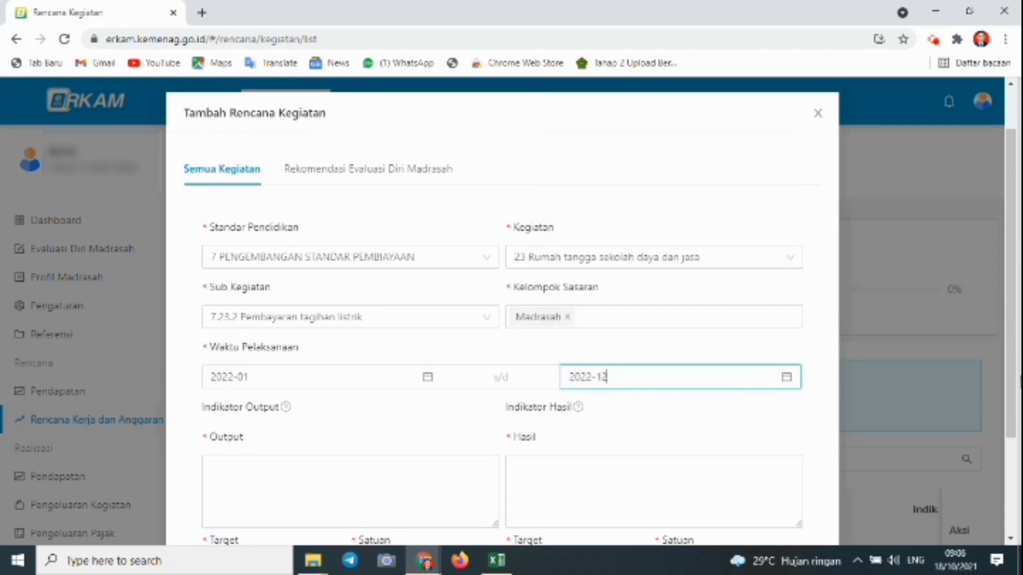
Step: Enter the output indicator "Terbayarnya tagihan listrik selama 1 tahun" with a target of 12 bulan
{"action": "scroll", "coordinate": [1012, 282], "scroll_direction": "down", "scroll_amount": 1}
{"action": "left_click", "coordinate": [347, 430]}
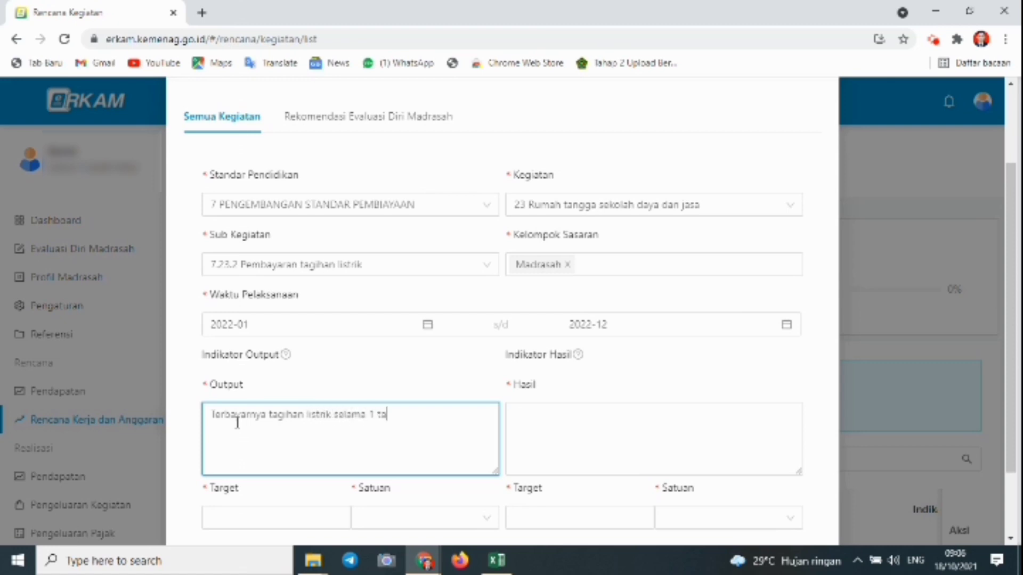
{"action": "left_click", "coordinate": [221, 528]}
{"action": "type", "text": "12"}
{"action": "left_click", "coordinate": [365, 525]}
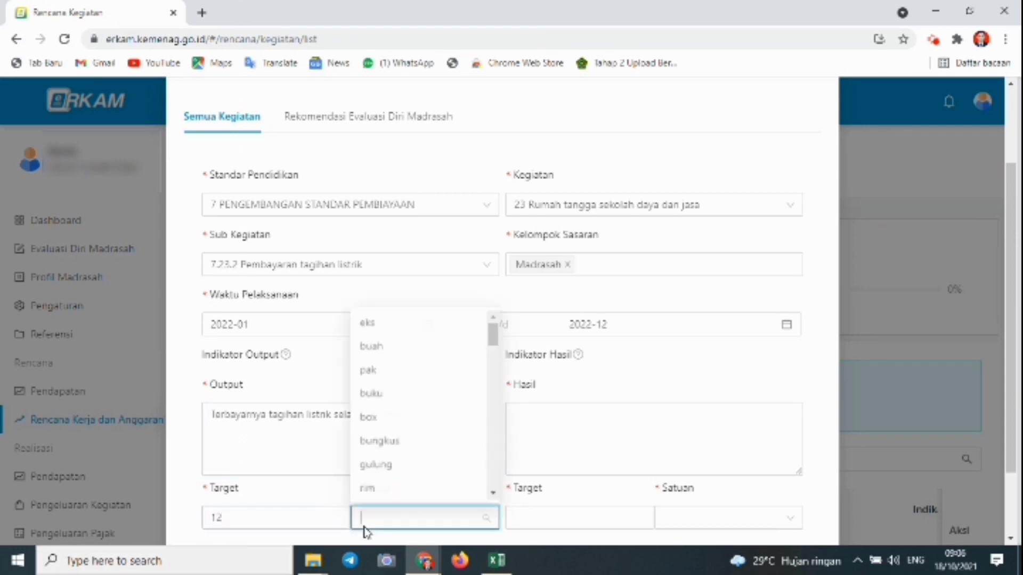
{"action": "type", "text": "bul"}
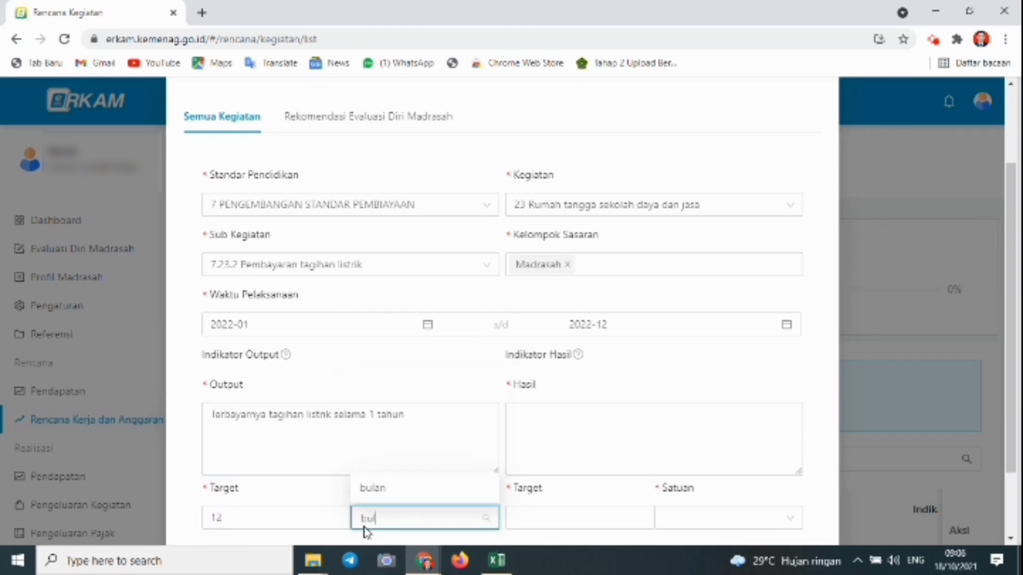
{"action": "left_click", "coordinate": [400, 496]}
Step: Enter the result indicator "Kegiatan yang membutuhkan daya listrik bisa berjalan dengan lancar" with a target of 100 %, and save the activity
{"action": "left_click", "coordinate": [535, 417]}
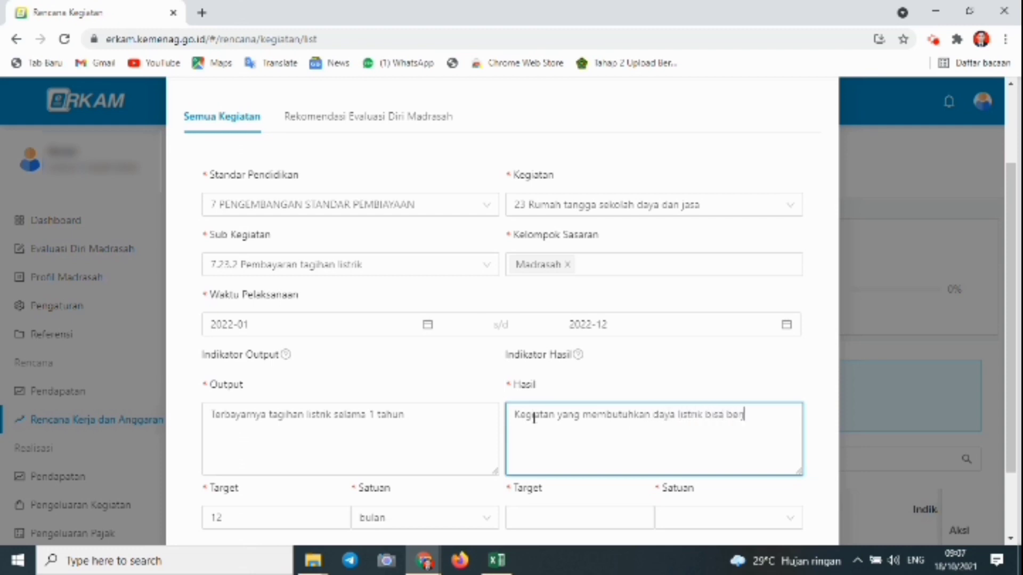
{"action": "type", "text": "engan lancar"}
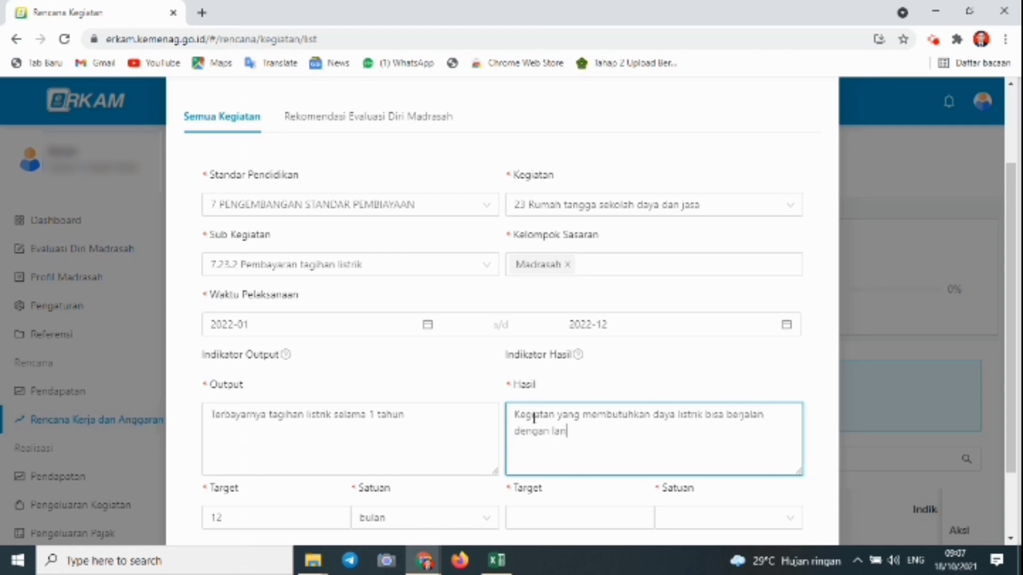
{"action": "left_click", "coordinate": [568, 519]}
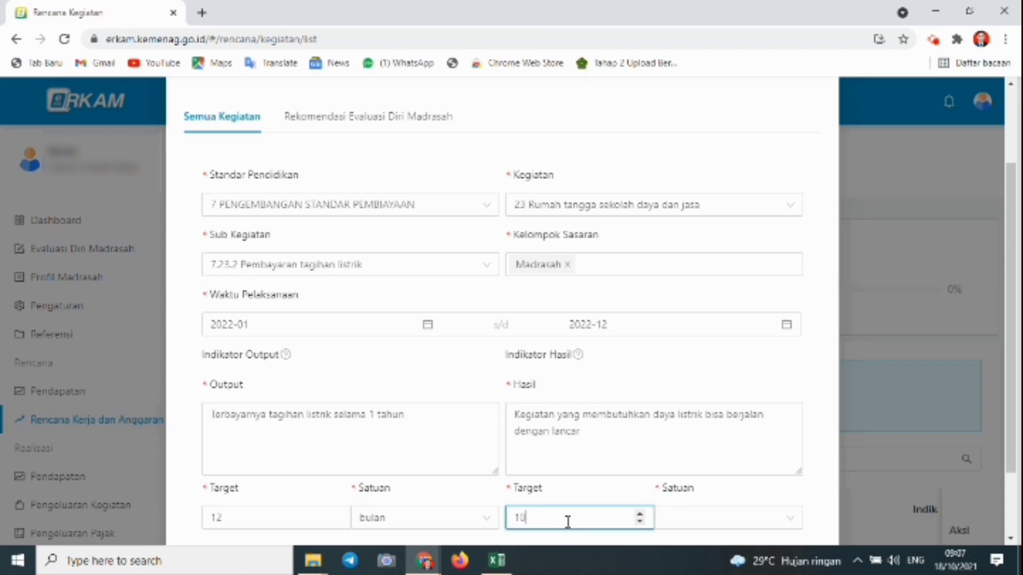
{"action": "left_click", "coordinate": [688, 529]}
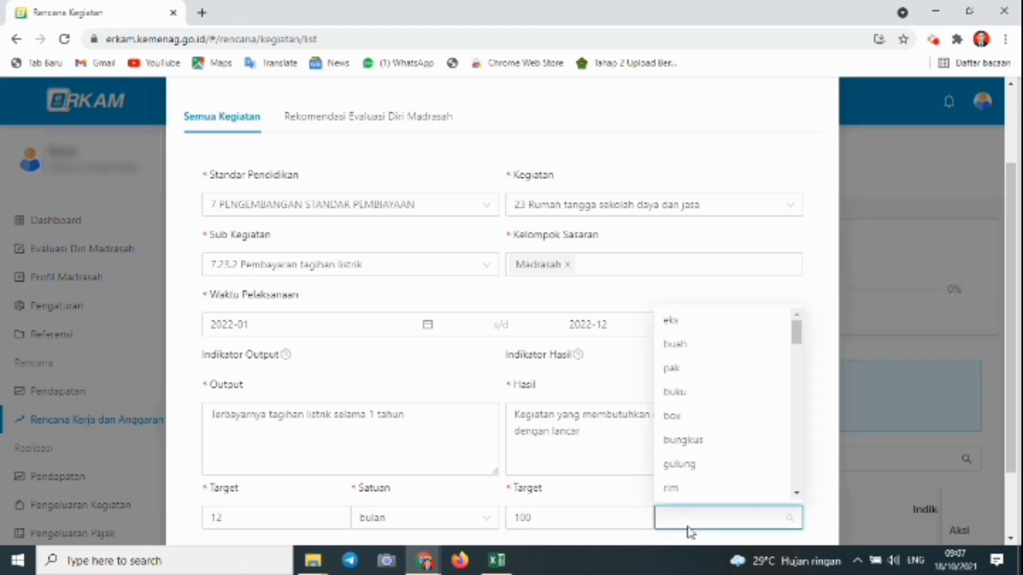
{"action": "scroll", "coordinate": [691, 533], "scroll_direction": "down", "scroll_amount": 2}
{"action": "type", "text": "%"}
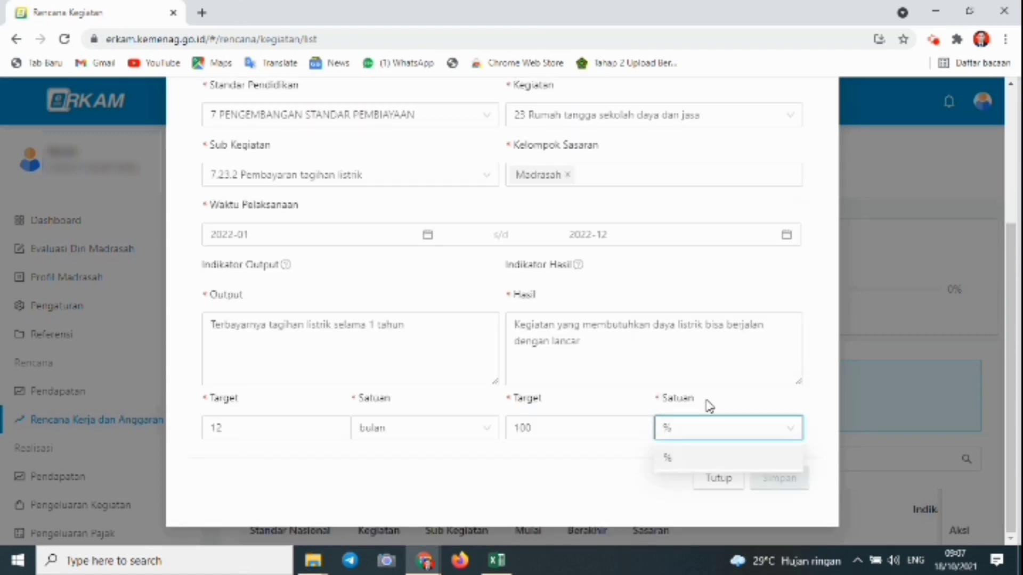
{"action": "key", "text": "Return"}
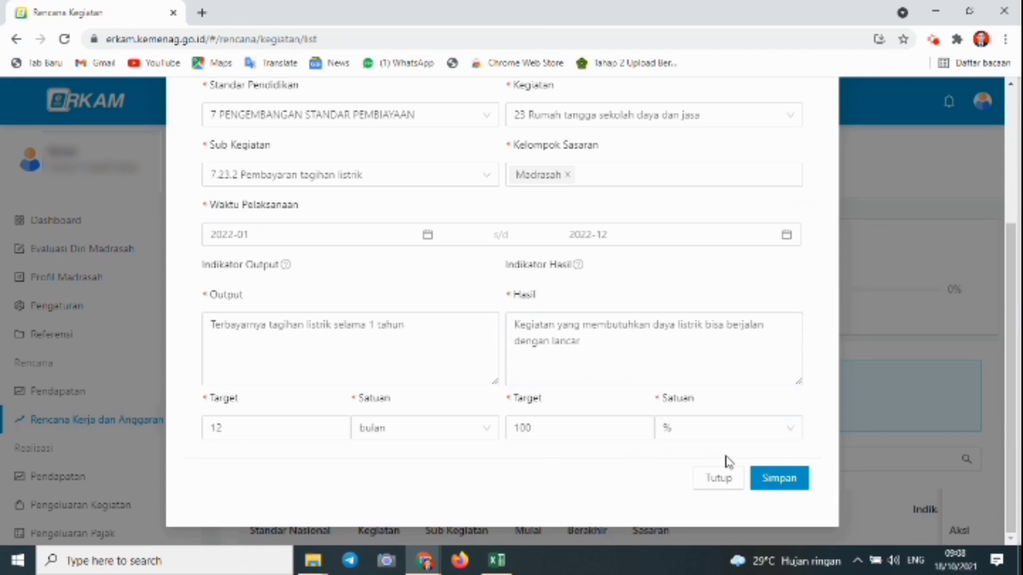
{"action": "left_click", "coordinate": [766, 480]}
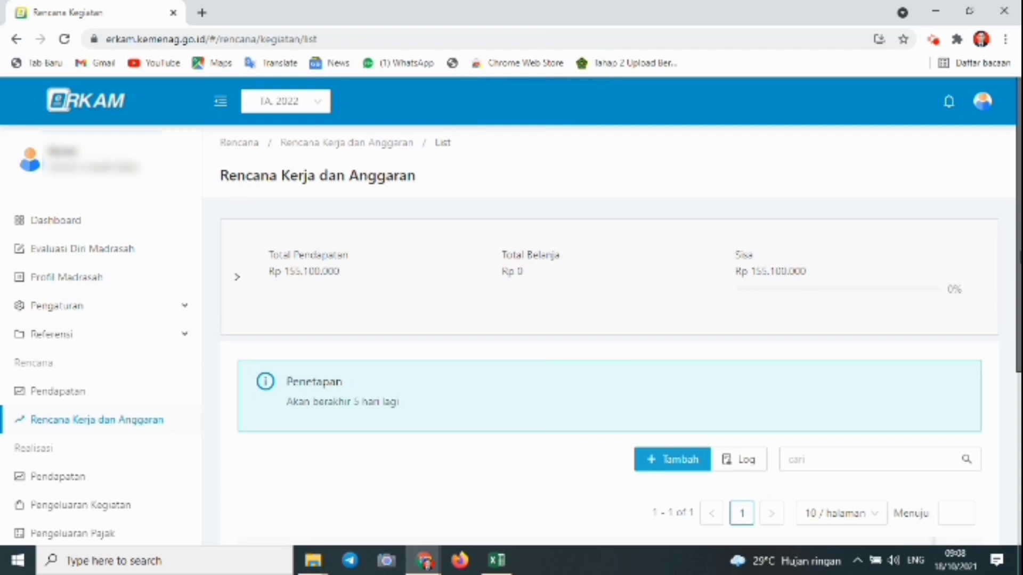
Step: Check the saved electricity bill activity in the plan list and open the form for adding another planned activity
{"action": "scroll", "coordinate": [528, 471], "scroll_direction": "down", "scroll_amount": 4}
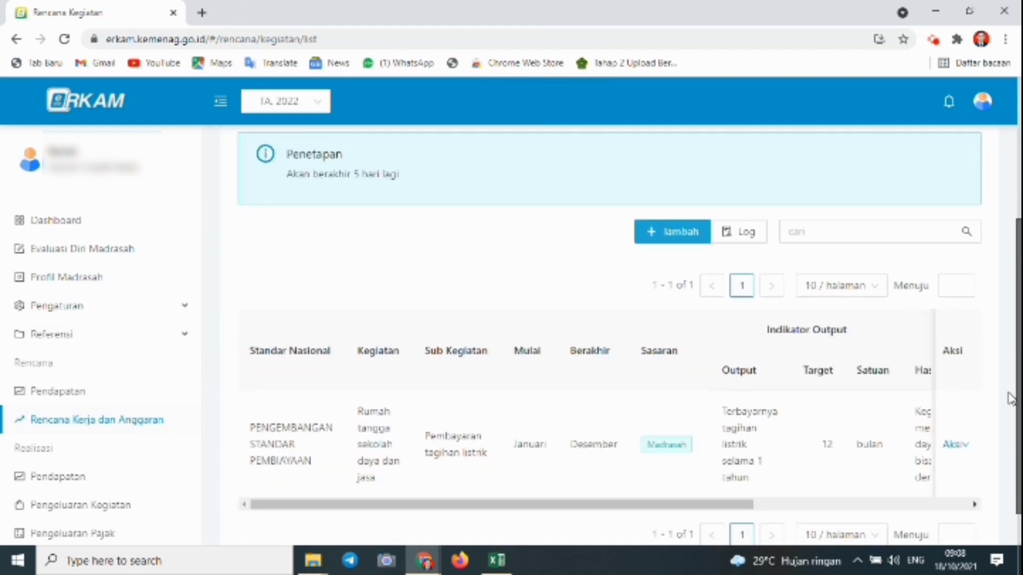
{"action": "left_click_drag", "start_coordinate": [446, 506], "coordinate": [397, 506]}
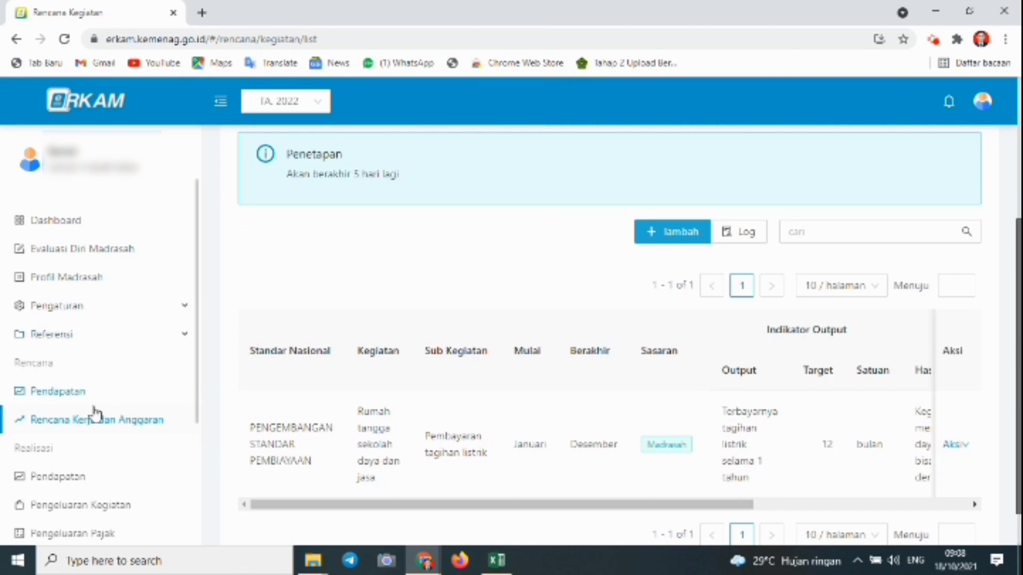
{"action": "left_click", "coordinate": [639, 233]}
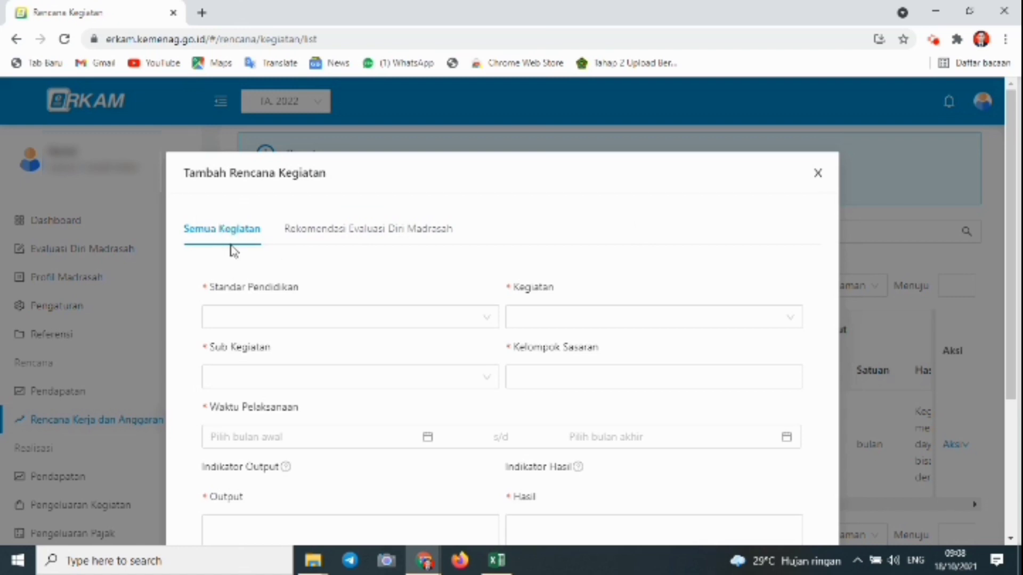
Step: In the Excel activity list, look up the code cell for Pembayaran honor GBPNS dan Tenaga Kependidikan
{"action": "left_click", "coordinate": [497, 560]}
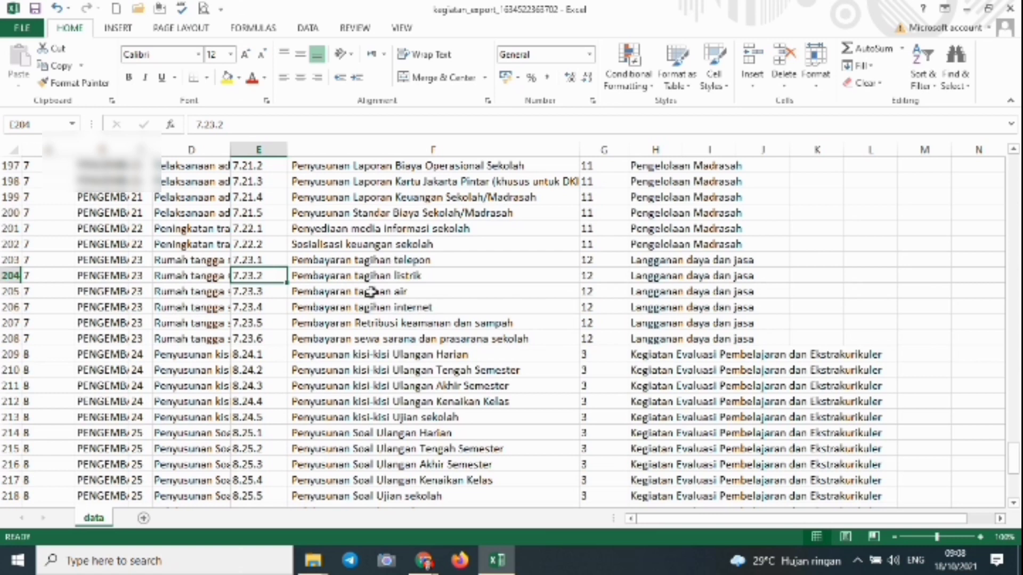
{"action": "left_click", "coordinate": [465, 271]}
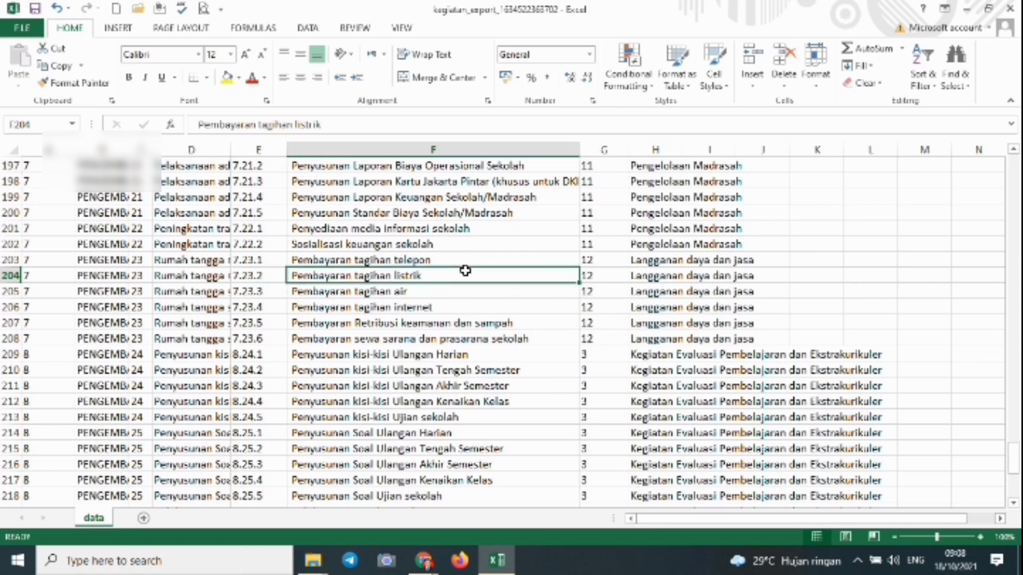
{"action": "key", "text": "Up"}
{"action": "key", "text": "Up"}
{"action": "key", "text": "Up"}
{"action": "key", "text": "Up"}
{"action": "key", "text": "Up"}
{"action": "key", "text": "Up"}
{"action": "key", "text": "Up"}
{"action": "key", "text": "Up"}
{"action": "key", "text": "Up"}
{"action": "key", "text": "Up"}
{"action": "key", "text": "Up"}
{"action": "key", "text": "Up"}
{"action": "key", "text": "Up"}
{"action": "key", "text": "Up"}
{"action": "key", "text": "Up"}
{"action": "key", "text": "Up"}
{"action": "key", "text": "Up"}
{"action": "key", "text": "Up"}
{"action": "key", "text": "Up"}
{"action": "key", "text": "Up"}
{"action": "key", "text": "Up"}
{"action": "key", "text": "Up"}
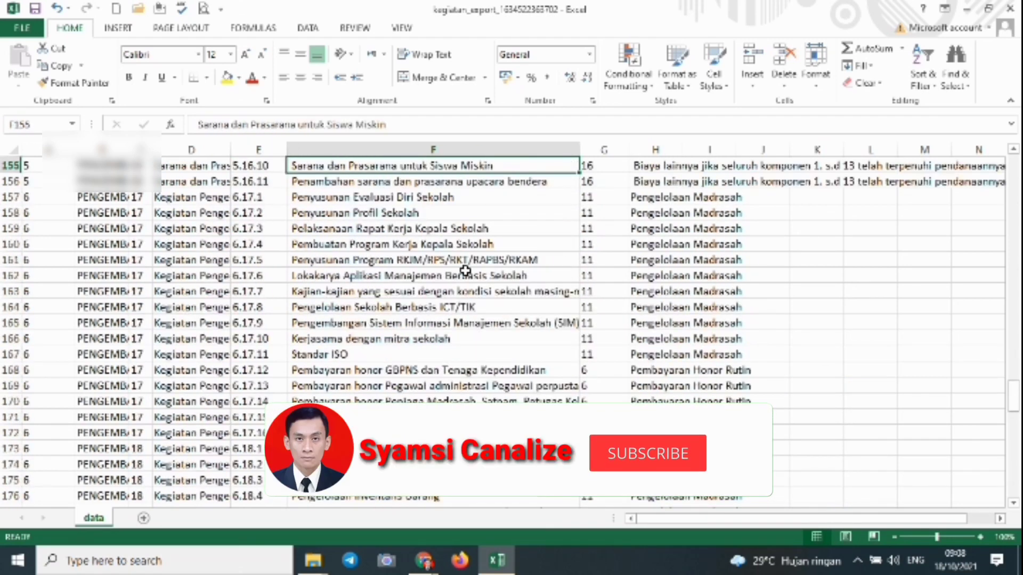
{"action": "key", "text": "Up"}
{"action": "key", "text": "Up"}
{"action": "key", "text": "Up"}
{"action": "key", "text": "Up"}
{"action": "key", "text": "Up"}
{"action": "key", "text": "Up"}
{"action": "key", "text": "Up"}
{"action": "key", "text": "Up"}
{"action": "key", "text": "Up"}
{"action": "key", "text": "Up"}
{"action": "key", "text": "Up"}
{"action": "key", "text": "Up"}
{"action": "key", "text": "Up"}
{"action": "key", "text": "Up"}
{"action": "key", "text": "Up"}
{"action": "key", "text": "Up"}
{"action": "key", "text": "Up"}
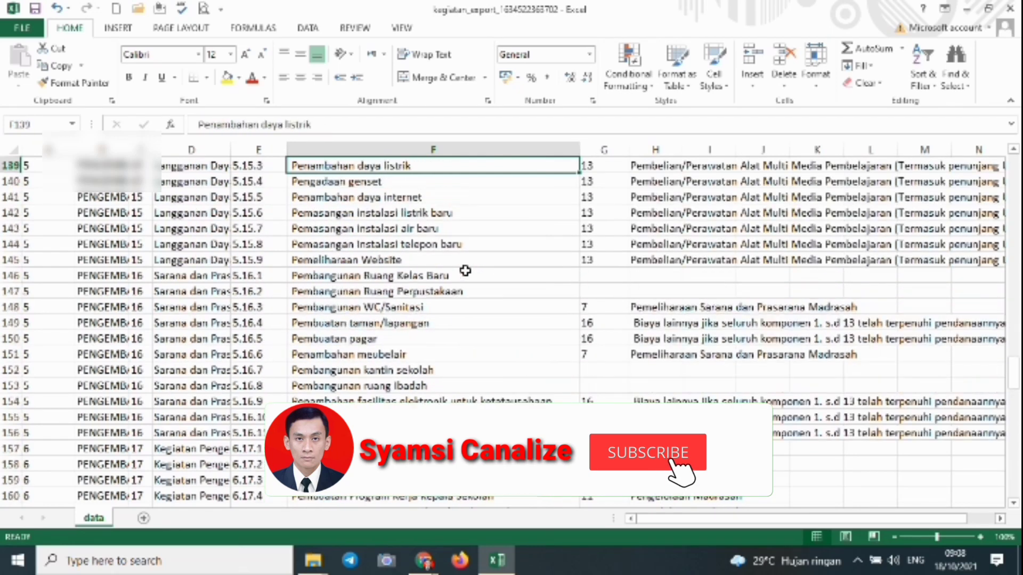
{"action": "key", "text": "Up"}
{"action": "key", "text": "Up"}
{"action": "key", "text": "Up"}
{"action": "key", "text": "Up"}
{"action": "key", "text": "Up"}
{"action": "key", "text": "Up"}
{"action": "key", "text": "Up"}
{"action": "key", "text": "Up"}
{"action": "key", "text": "Up"}
{"action": "key", "text": "Up"}
{"action": "key", "text": "Up"}
{"action": "key", "text": "Up"}
{"action": "key", "text": "Up"}
{"action": "key", "text": "Up"}
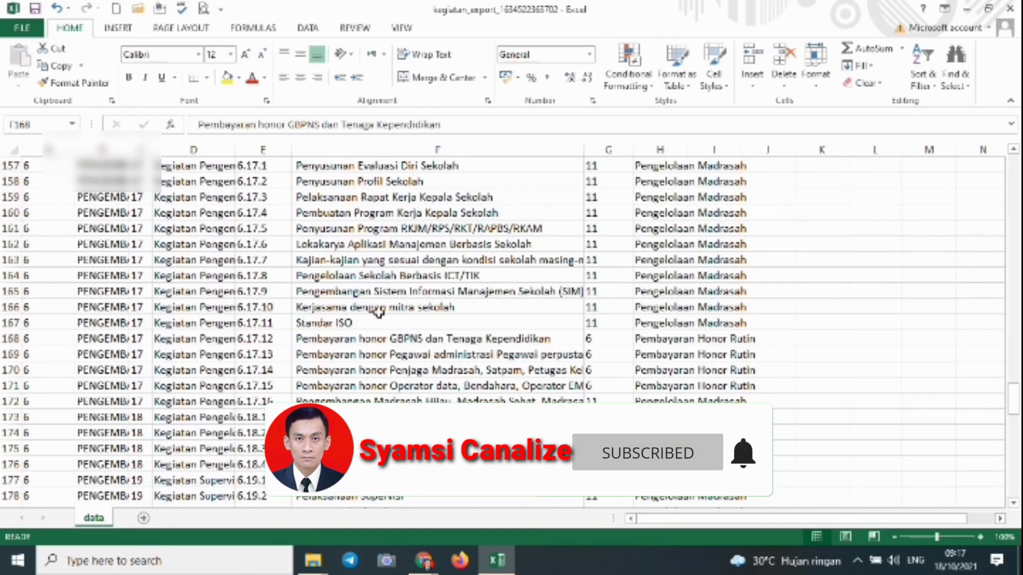
{"action": "left_click", "coordinate": [247, 341]}
Step: Back in Chrome, choose Standar Pendidikan 6 PENGEMBANGAN STANDAR PENGELOLAAN, Kegiatan 17 Kegiatan Pengembangan Manajemen Sekolah, and Sub Kegiatan 6.17.12 Pembayaran honor GBPNS dan Tenaga Kependidikan
{"action": "left_click", "coordinate": [423, 562]}
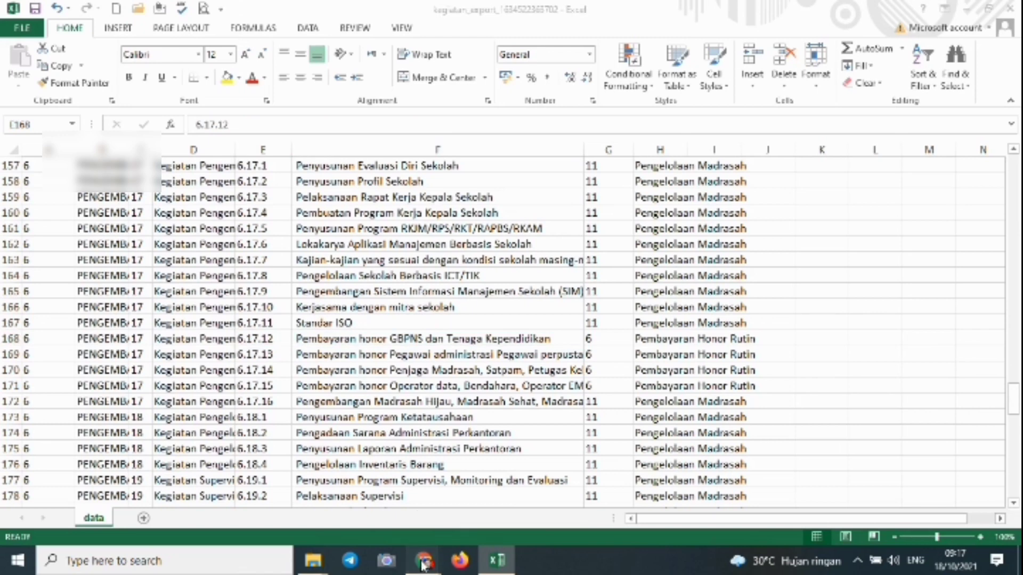
{"action": "left_click", "coordinate": [346, 490]}
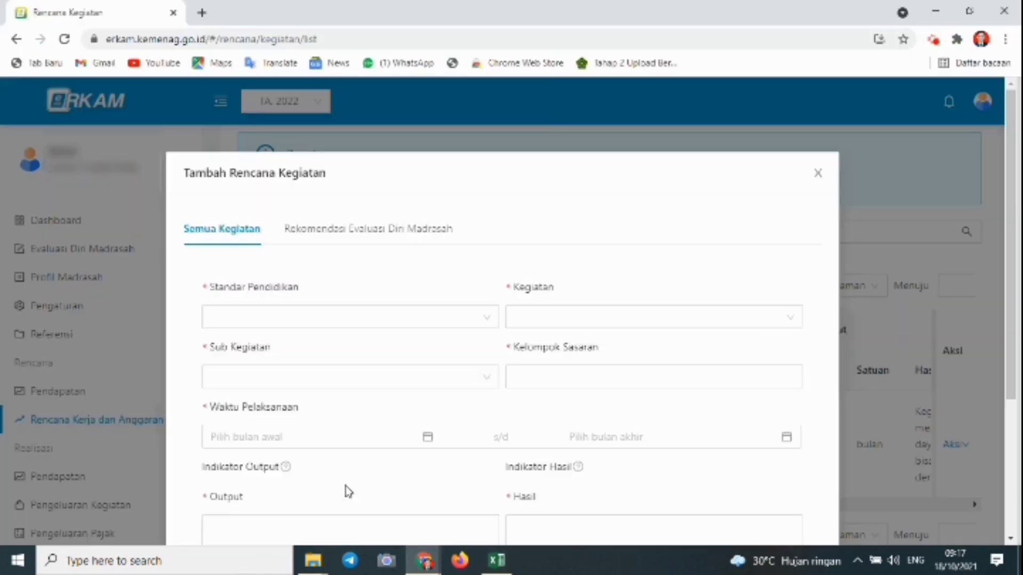
{"action": "left_click", "coordinate": [468, 325]}
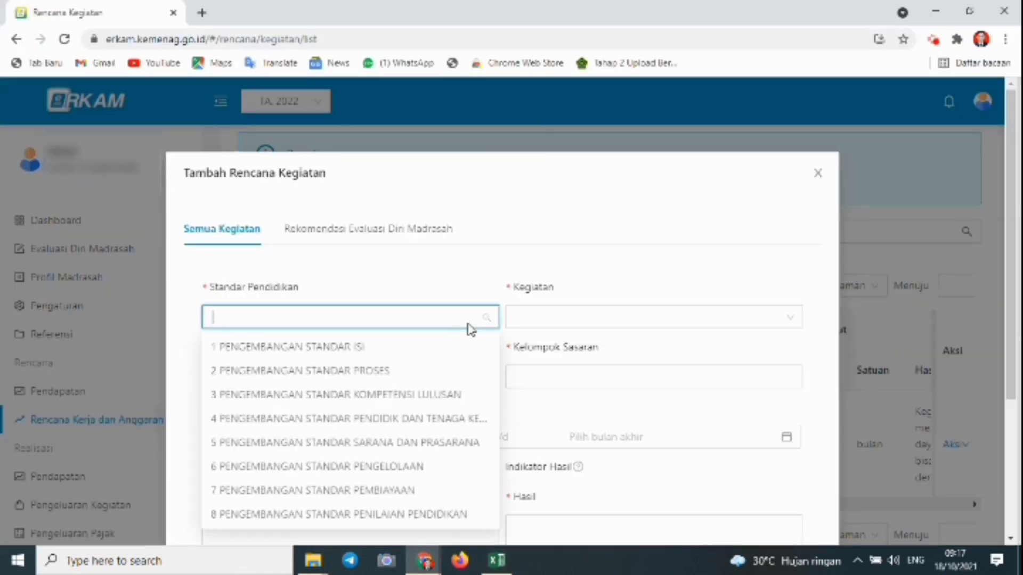
{"action": "left_click", "coordinate": [367, 468]}
{"action": "left_click", "coordinate": [541, 327]}
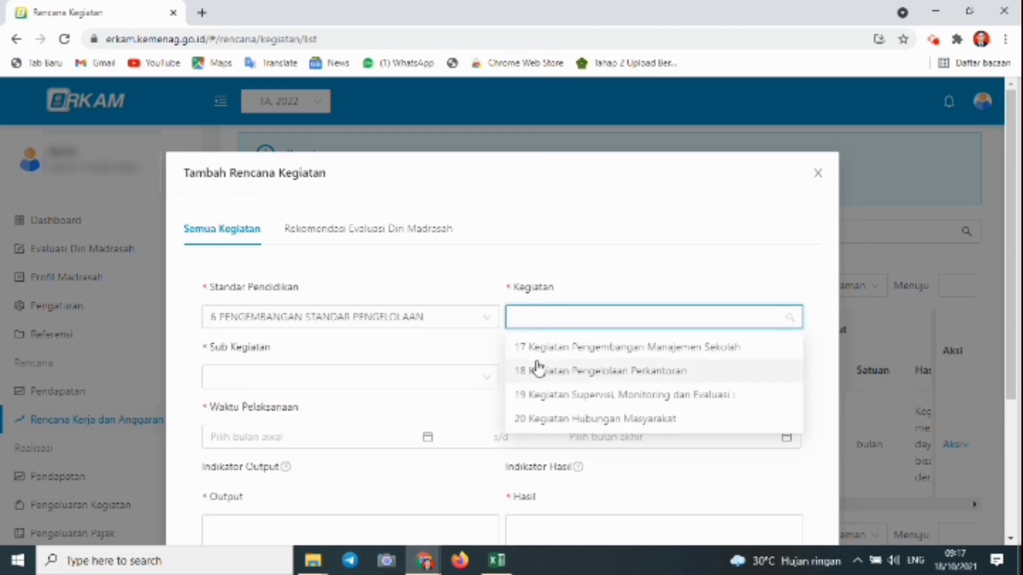
{"action": "left_click", "coordinate": [535, 349]}
{"action": "left_click", "coordinate": [479, 379]}
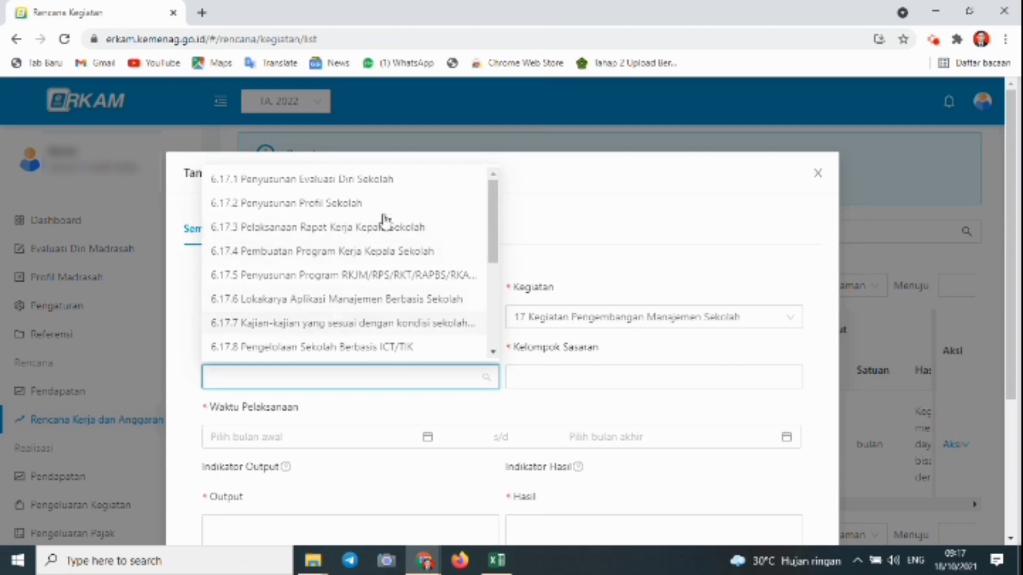
{"action": "scroll", "coordinate": [453, 266], "scroll_direction": "down", "scroll_amount": 3}
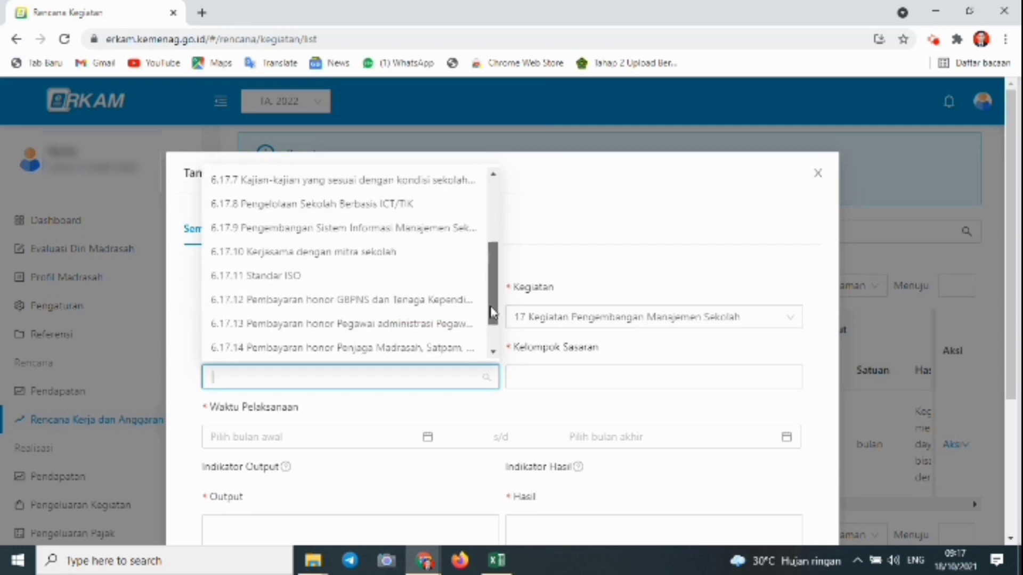
{"action": "left_click", "coordinate": [449, 307]}
Step: Set Kelompok Sasaran to Guru and Waktu Pelaksanaan from 2022-01 to 2022-12
{"action": "left_click", "coordinate": [544, 379]}
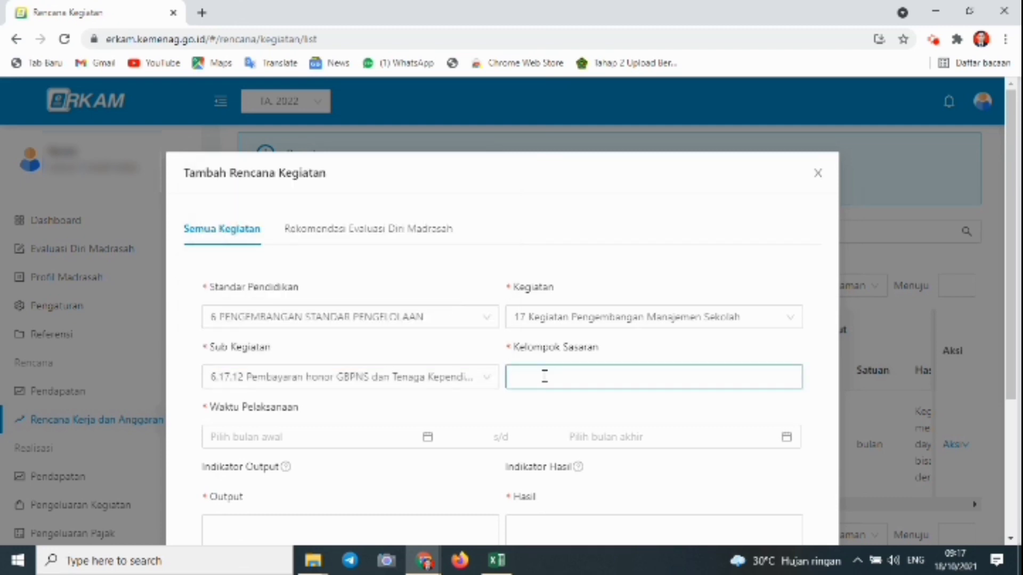
{"action": "left_click", "coordinate": [539, 461]}
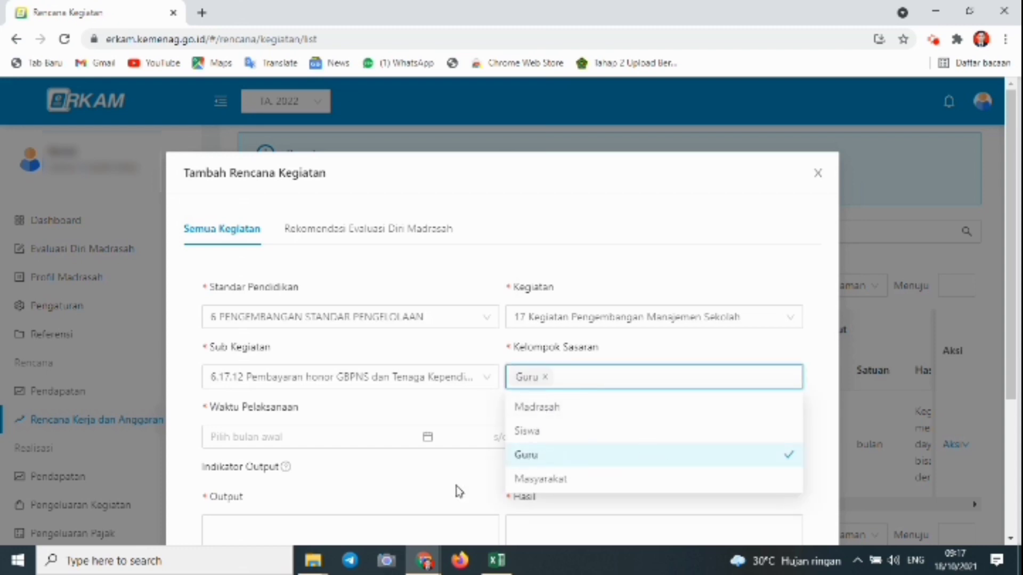
{"action": "left_click", "coordinate": [331, 438]}
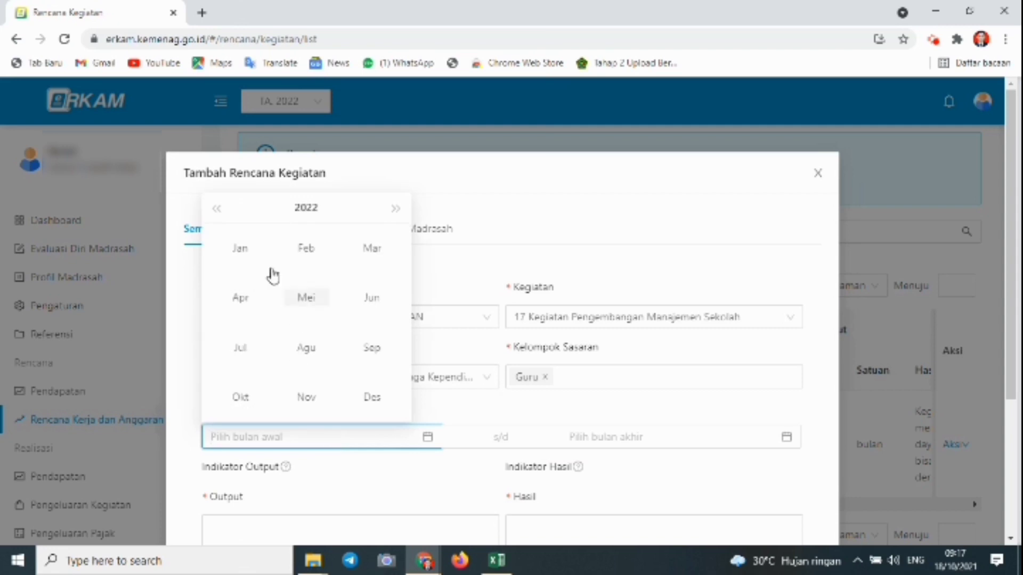
{"action": "left_click", "coordinate": [249, 259]}
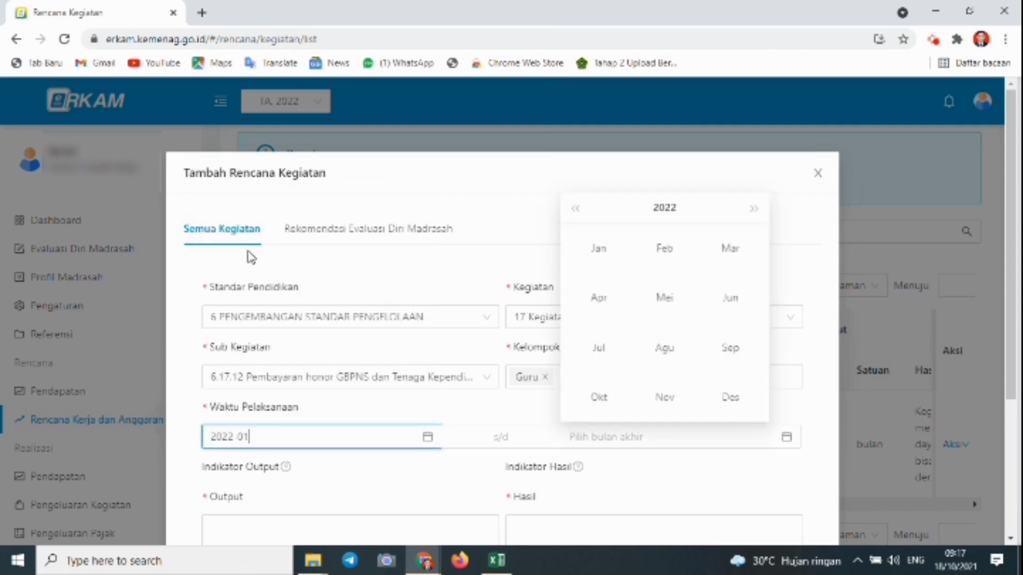
{"action": "left_click", "coordinate": [730, 404]}
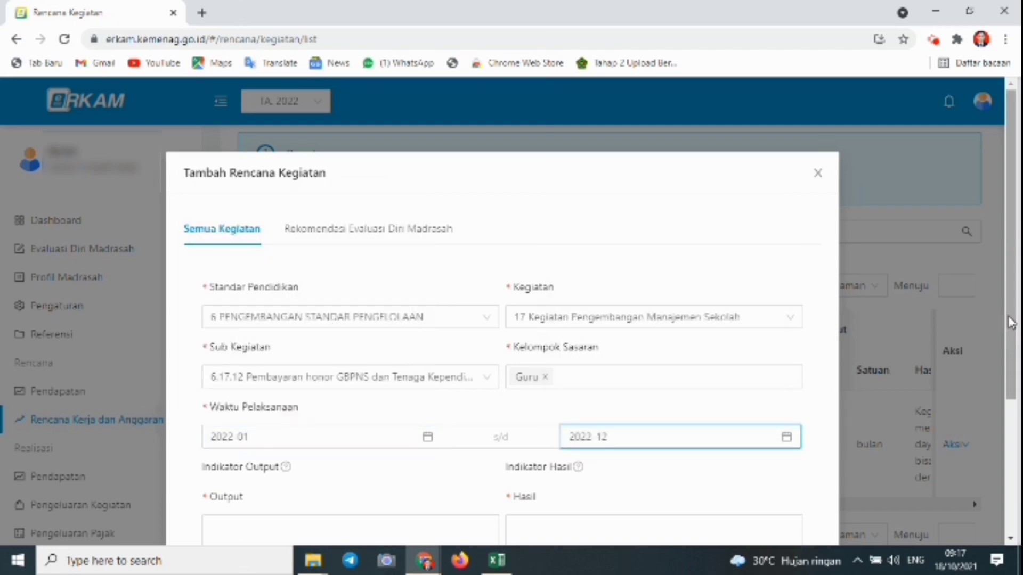
Step: Enter the output indicator "Terbayarnya honor GBPNS dan tendik selama 1 tahun" with a target of 12
{"action": "left_click_drag", "start_coordinate": [1011, 323], "coordinate": [1012, 423]}
{"action": "left_click", "coordinate": [219, 393]}
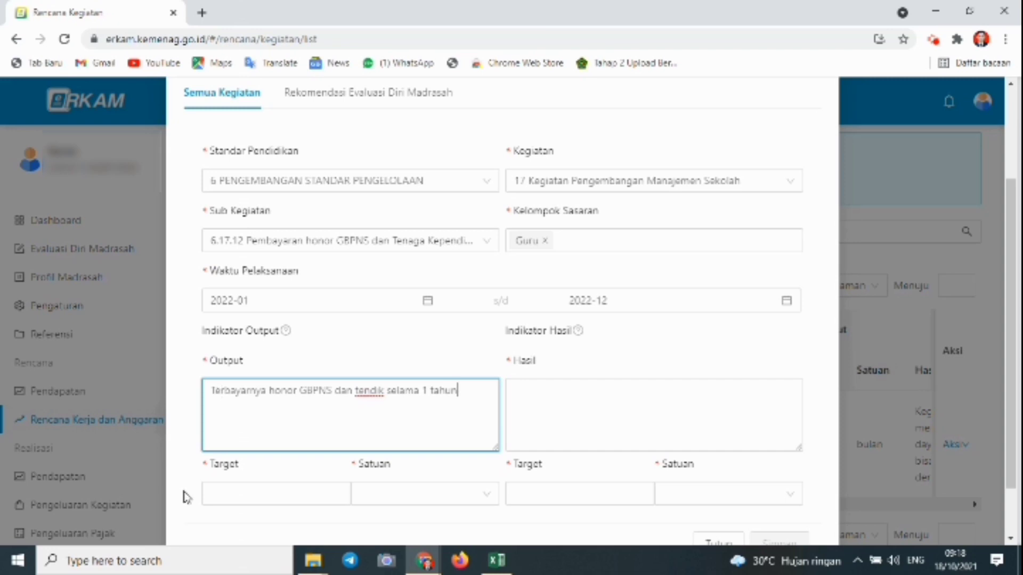
{"action": "left_click", "coordinate": [210, 493]}
{"action": "type", "text": "12"}
{"action": "left_click", "coordinate": [373, 496]}
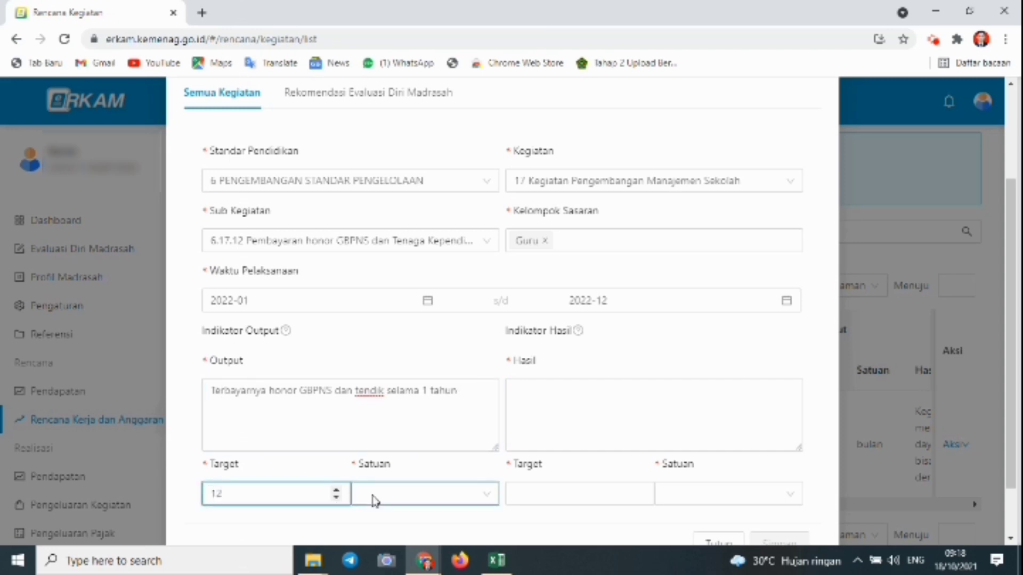
{"action": "type", "text": "bulan"}
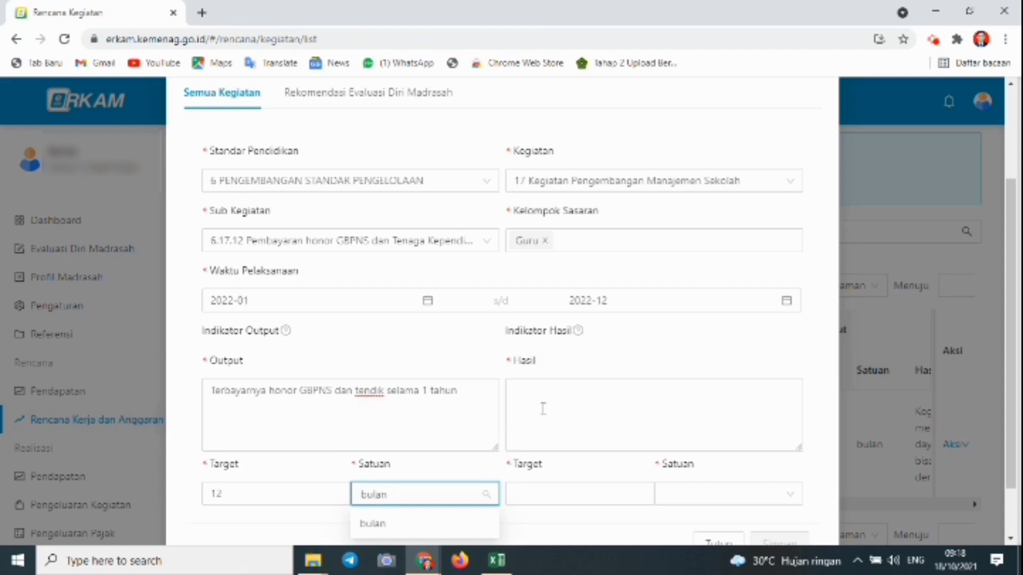
Step: Enter the result indicator "Kesejahtaraan Guru dan Tendik tercapai" with a target of 100 %
{"action": "left_click", "coordinate": [533, 397]}
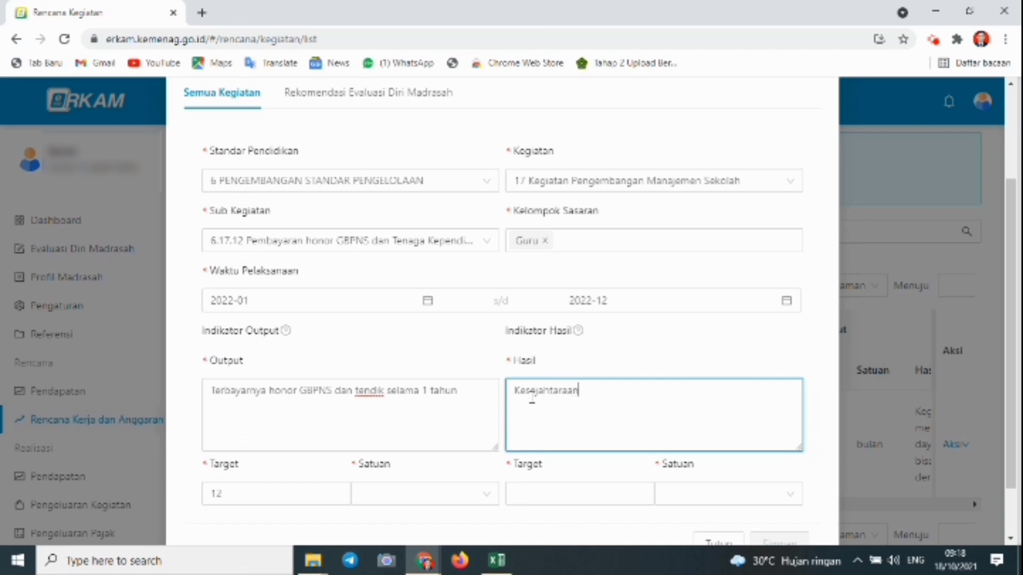
{"action": "type", "text": "Kesejahtaraan Guru dan Tendik tercapai"}
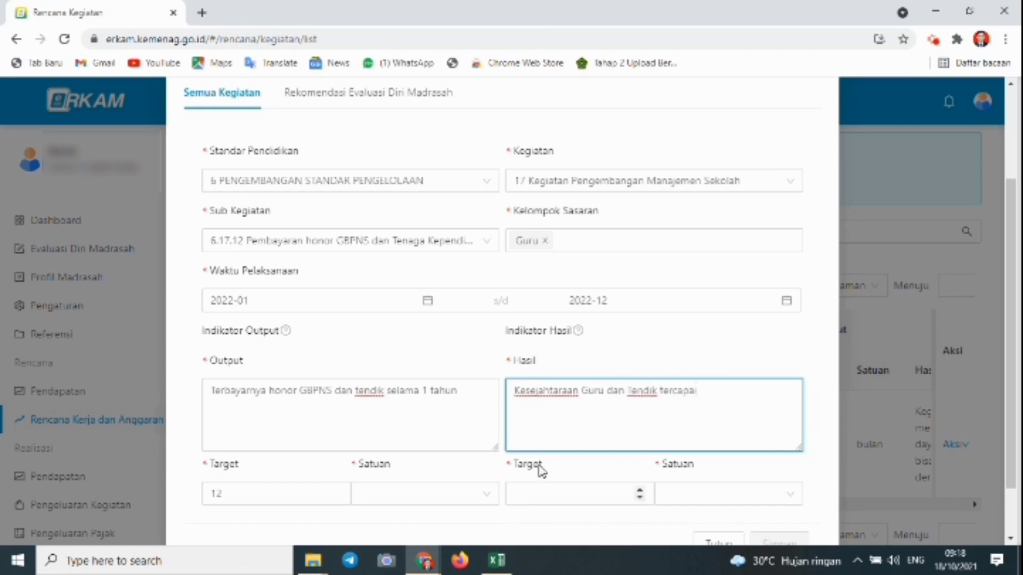
{"action": "left_click", "coordinate": [533, 493]}
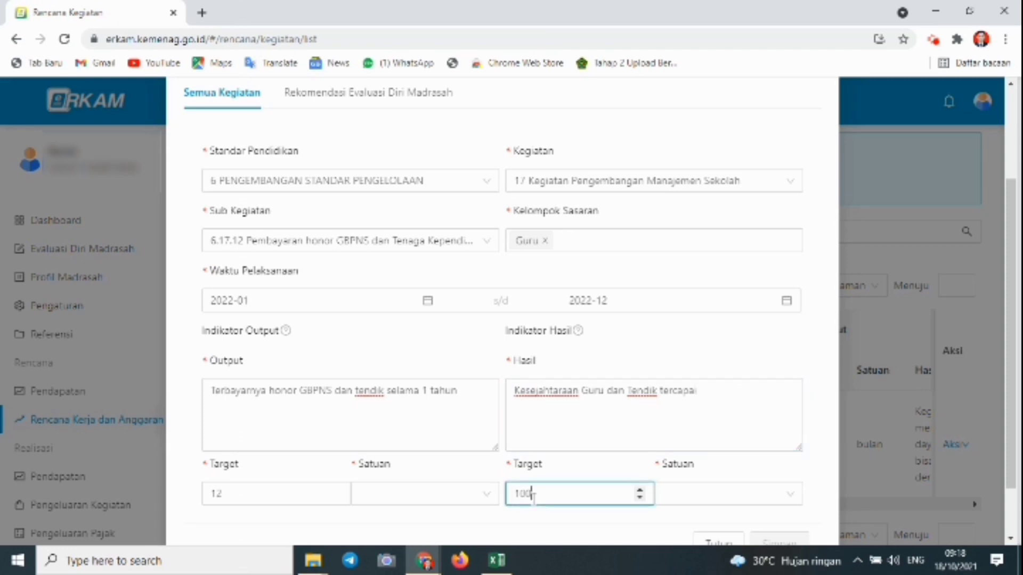
{"action": "left_click", "coordinate": [702, 498]}
{"action": "type", "text": "1"}
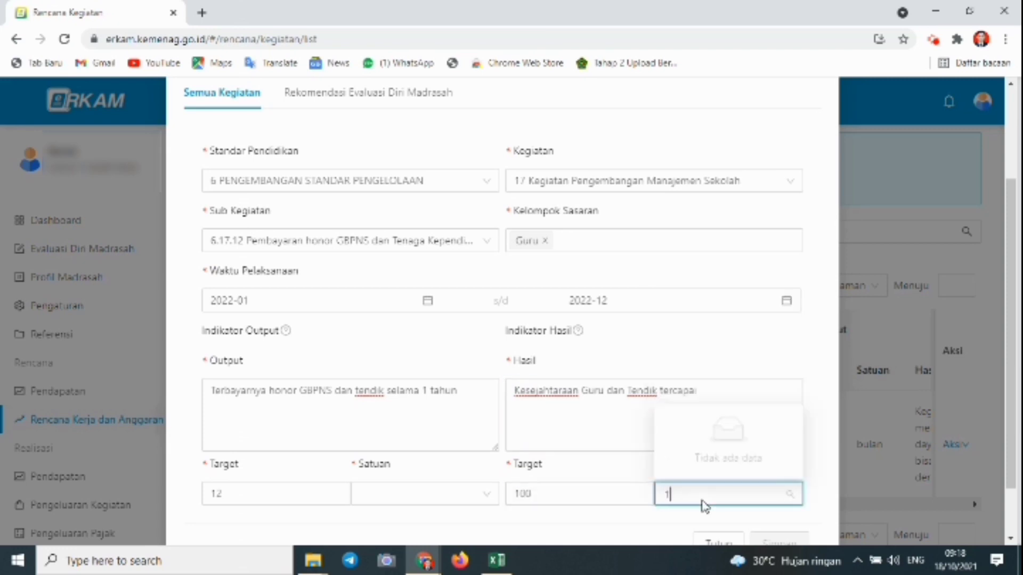
{"action": "key", "text": "BackSpace"}
{"action": "type", "text": "%"}
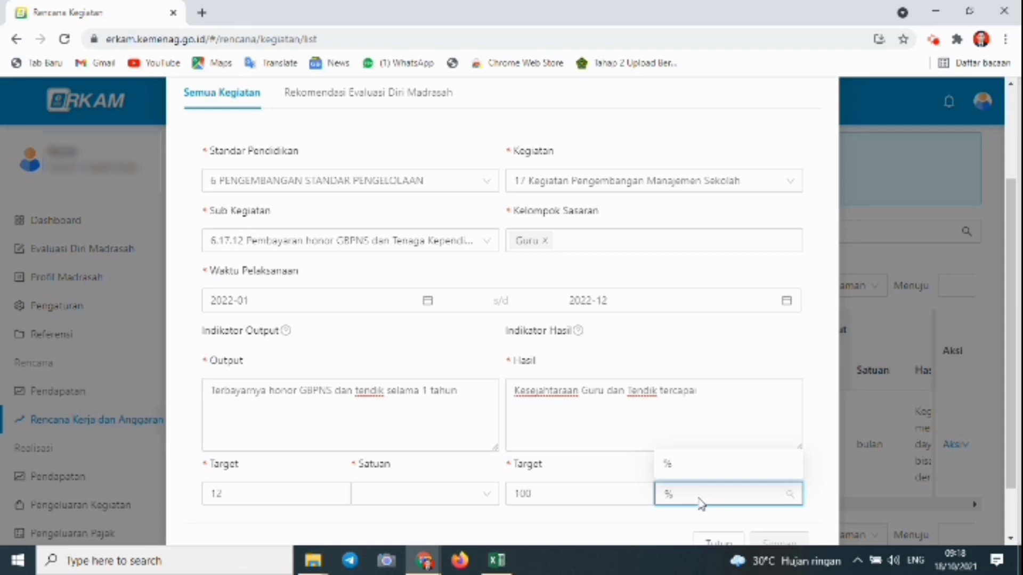
{"action": "key", "text": "Return"}
Step: Set the unit of the output indicator's target to bulan
{"action": "left_click", "coordinate": [405, 494]}
{"action": "type", "text": "bu"}
{"action": "left_click", "coordinate": [386, 420]}
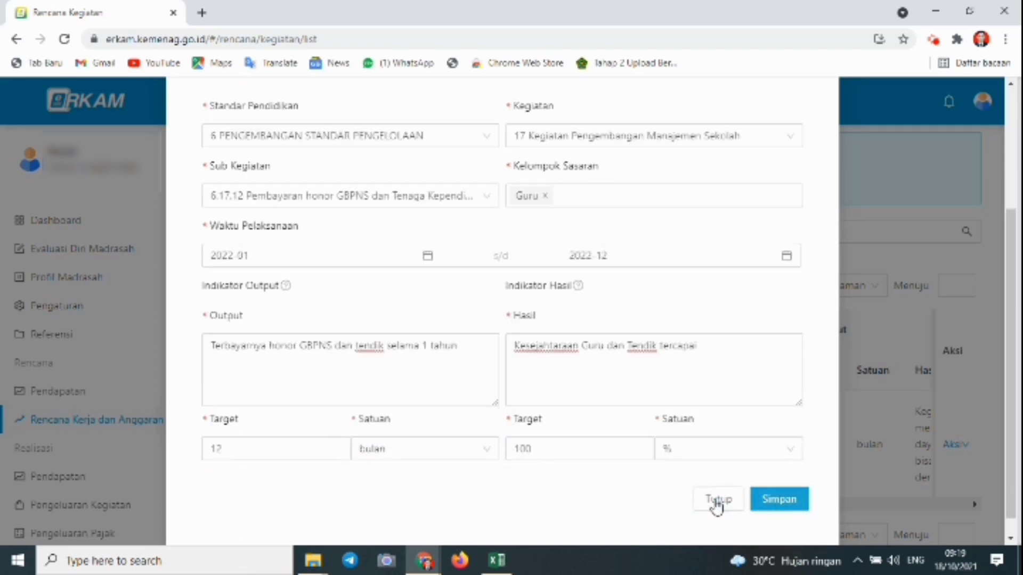
Step: Save the GBPNS and staff honoraria activity and review it in the planned activities list
{"action": "left_click", "coordinate": [769, 500]}
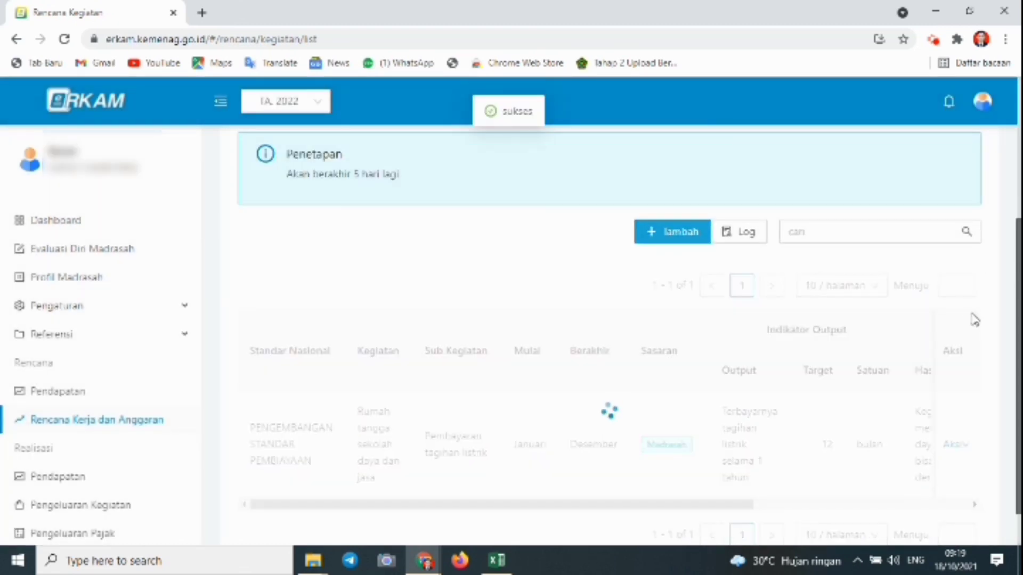
{"action": "scroll", "coordinate": [1013, 196], "scroll_direction": "down", "scroll_amount": 2}
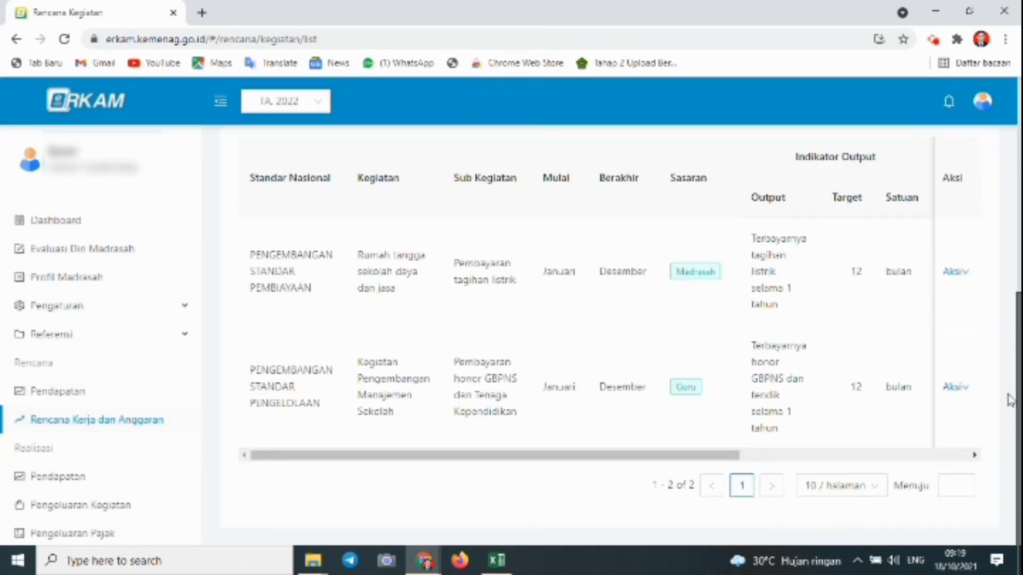
{"action": "scroll", "coordinate": [1014, 196], "scroll_direction": "up", "scroll_amount": 5}
{"action": "scroll", "coordinate": [1014, 196], "scroll_direction": "up", "scroll_amount": 1}
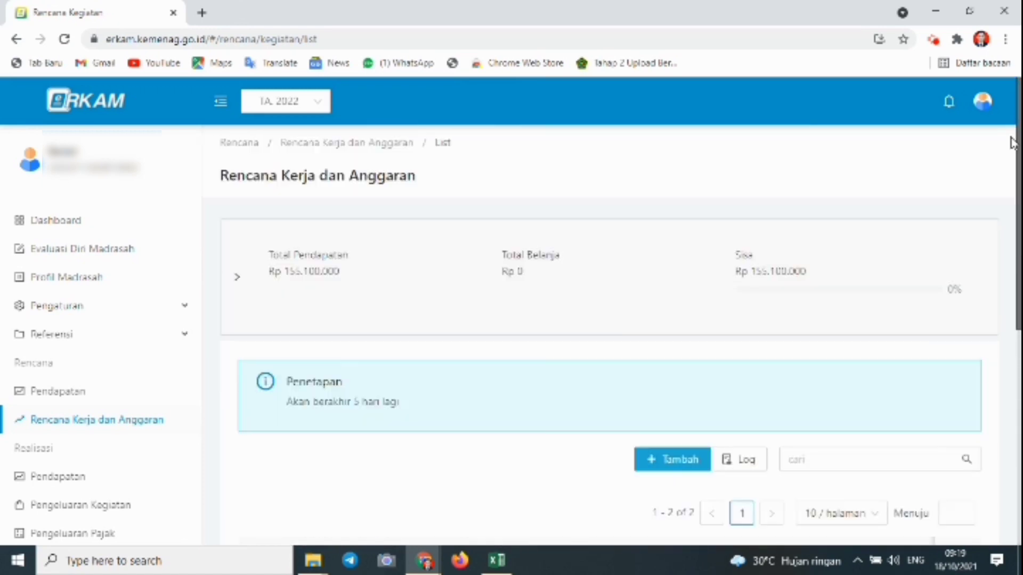
Step: Add a planned activity from the Evaluasi Diri Madrasah recommendations with sub-activity "(Prioritas 1) 6.18.2 Pengadaan Sarana Administrasi Perkantoran"
{"action": "scroll", "coordinate": [1009, 148], "scroll_direction": "down", "scroll_amount": 4}
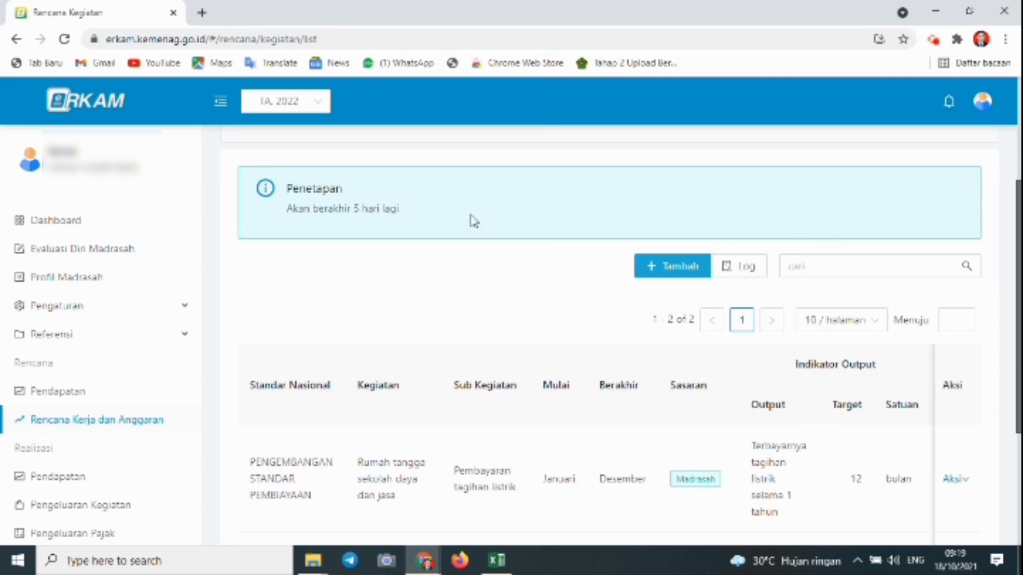
{"action": "left_click", "coordinate": [692, 270]}
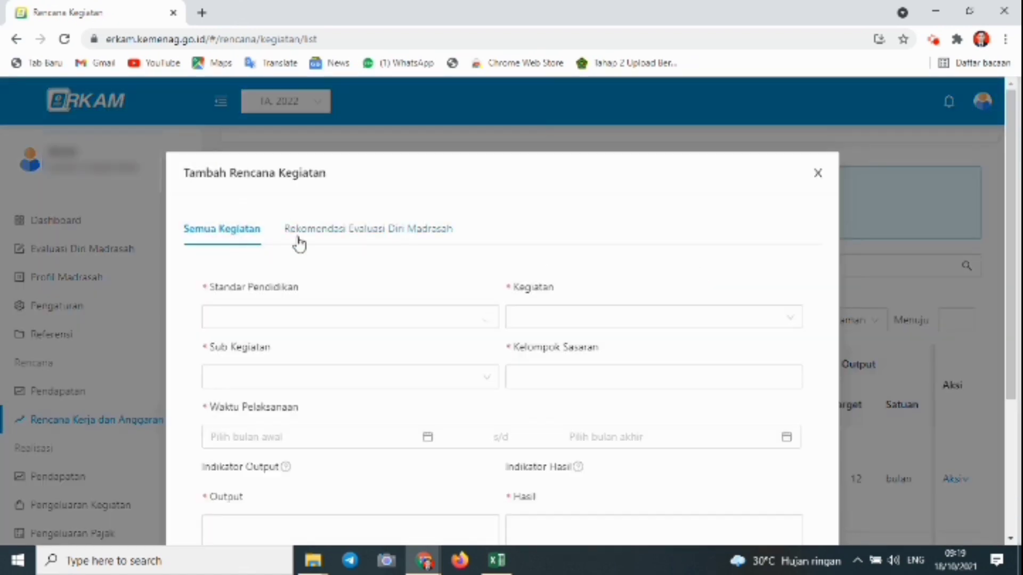
{"action": "left_click", "coordinate": [321, 235]}
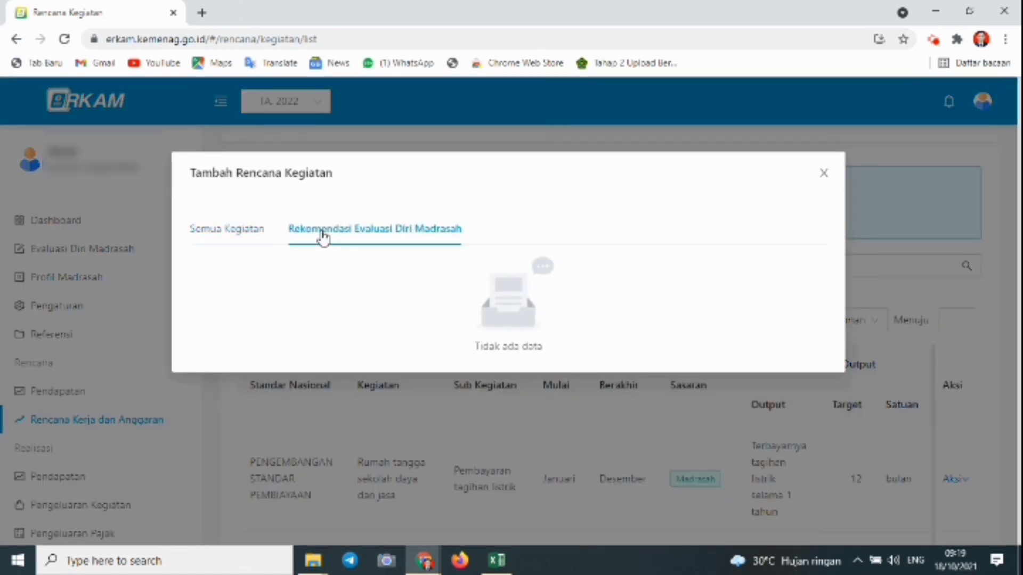
{"action": "scroll", "coordinate": [737, 278], "scroll_direction": "down", "scroll_amount": 2}
{"action": "left_click", "coordinate": [734, 272]}
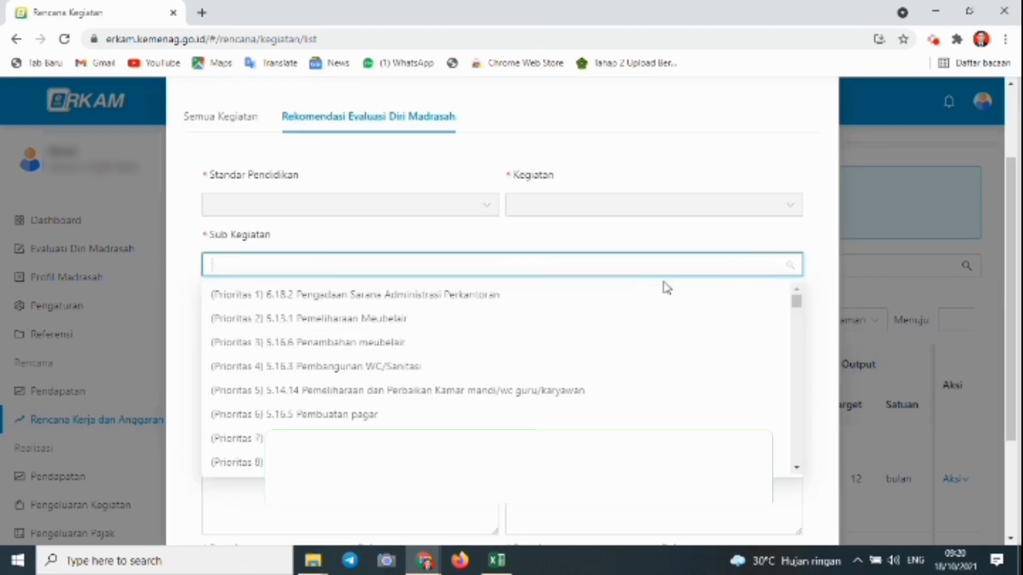
{"action": "left_click", "coordinate": [503, 296]}
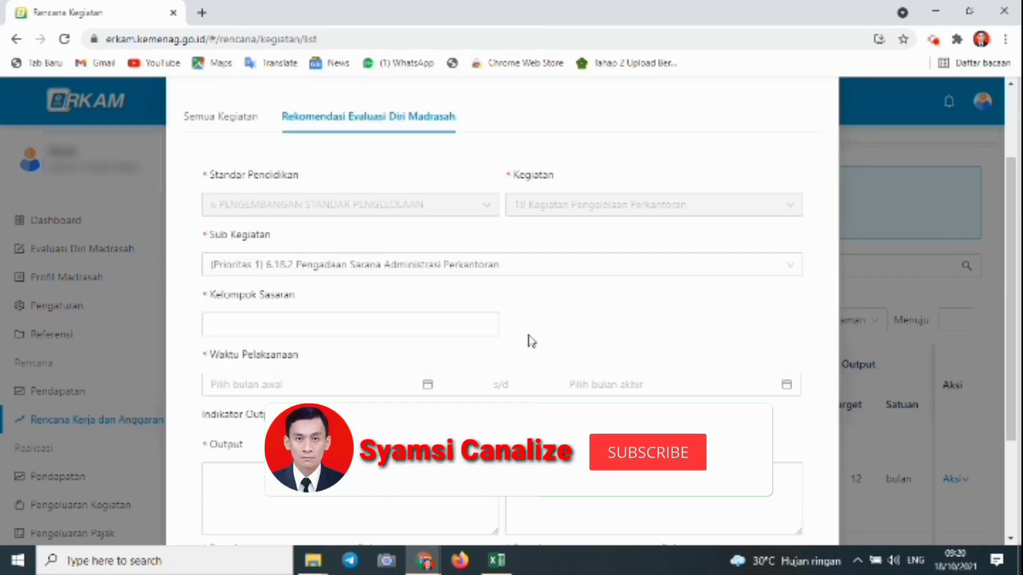
Step: Set Kelompok Sasaran to Madrasah and Waktu Pelaksanaan from 2022-04 to 2022-04
{"action": "left_click", "coordinate": [445, 331]}
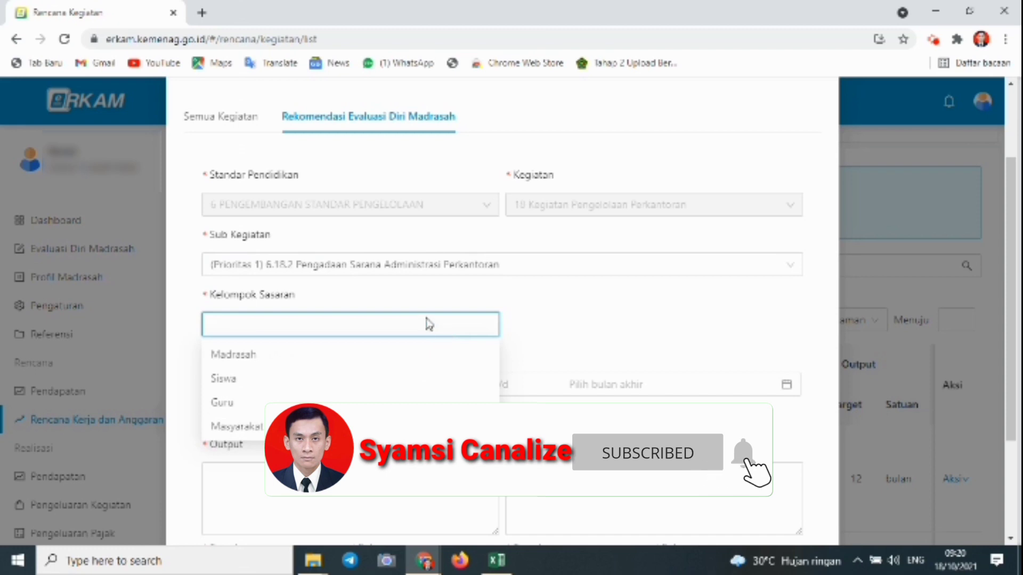
{"action": "left_click", "coordinate": [270, 355]}
{"action": "left_click", "coordinate": [580, 340]}
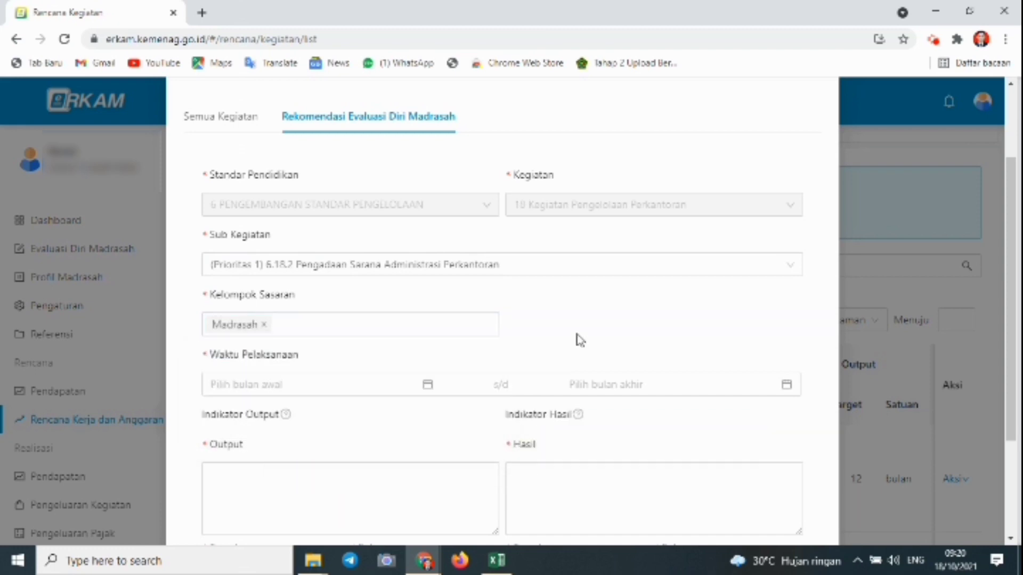
{"action": "left_click", "coordinate": [428, 386]}
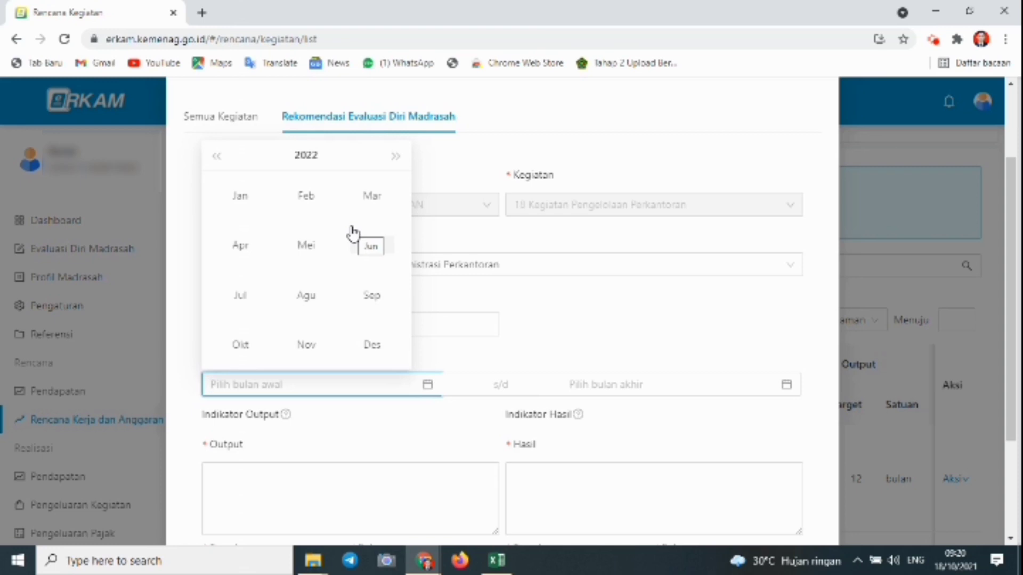
{"action": "left_click", "coordinate": [243, 248]}
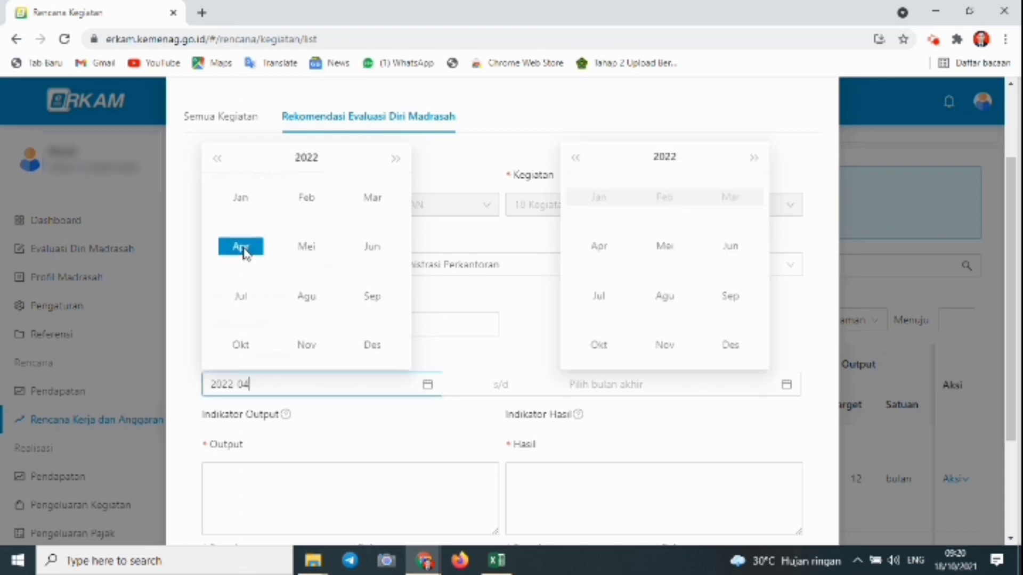
{"action": "left_click", "coordinate": [787, 385]}
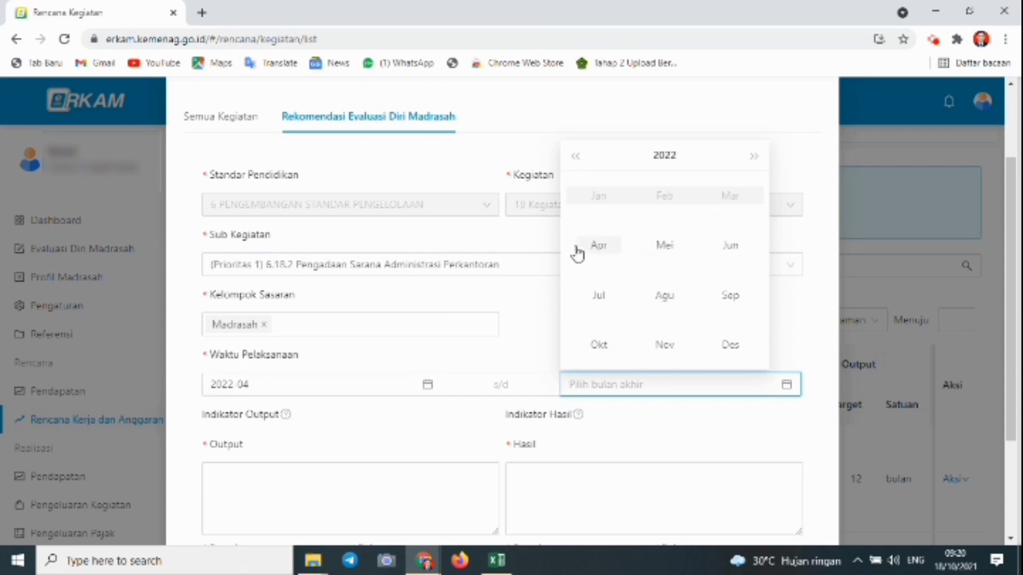
{"action": "left_click", "coordinate": [598, 246]}
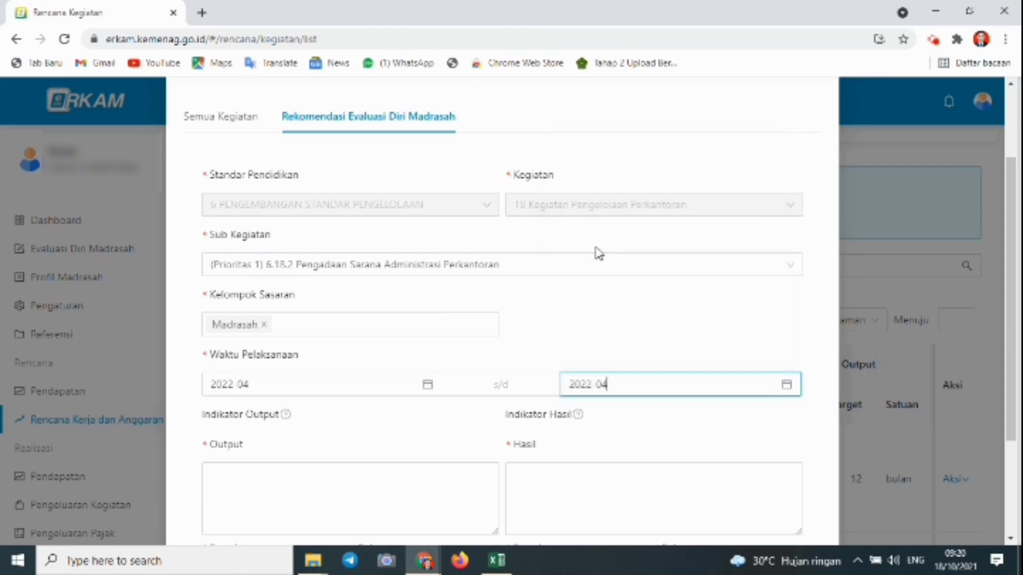
Step: Enter the output indicator "Tersedianya sarana administrasi perkantoran"
{"action": "left_click", "coordinate": [280, 487]}
{"action": "type", "text": "Te"}
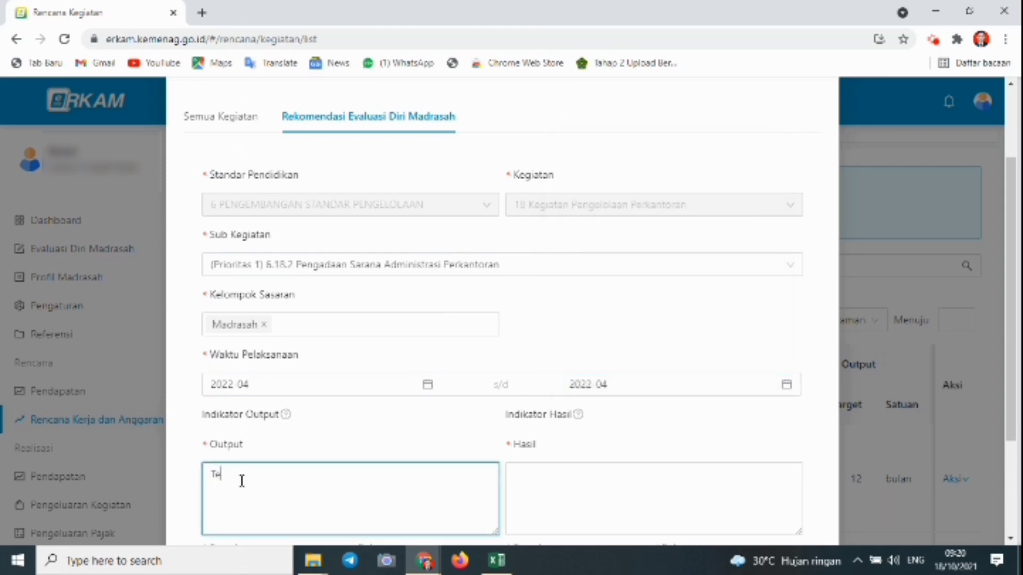
{"action": "type", "text": "rsedianya sarana administrasi perkantoran"}
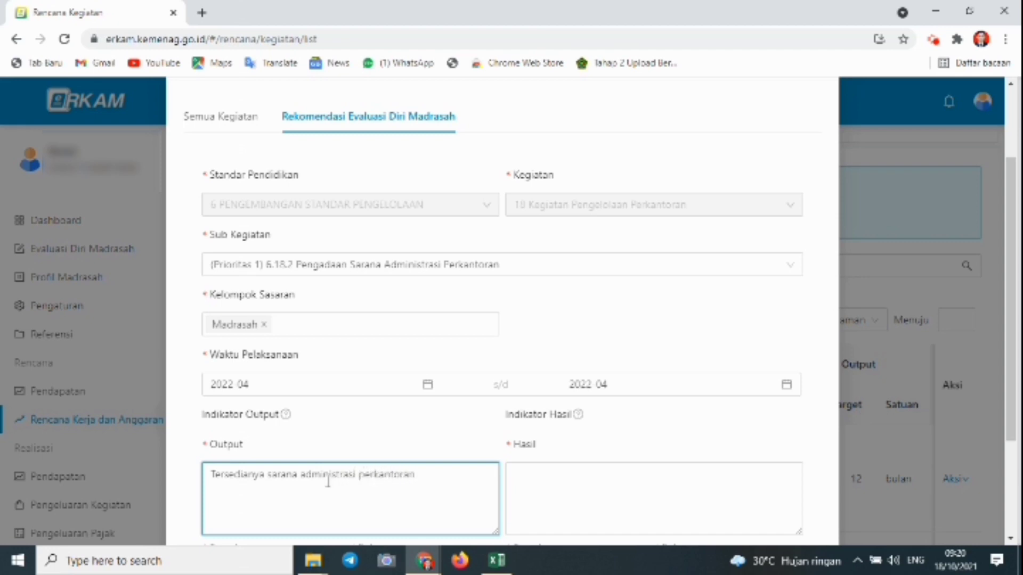
Step: Enter the result indicator "Pekerjaan administrasi perkantoran berjalan dengan baik"
{"action": "left_click", "coordinate": [535, 481]}
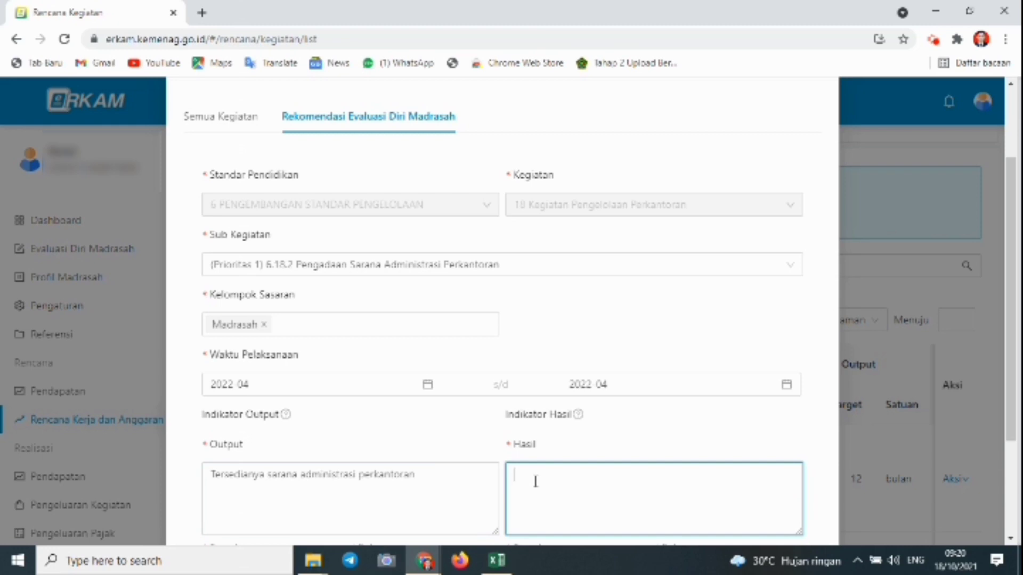
{"action": "type", "text": "Pekerjaan administrasi perkantoria"}
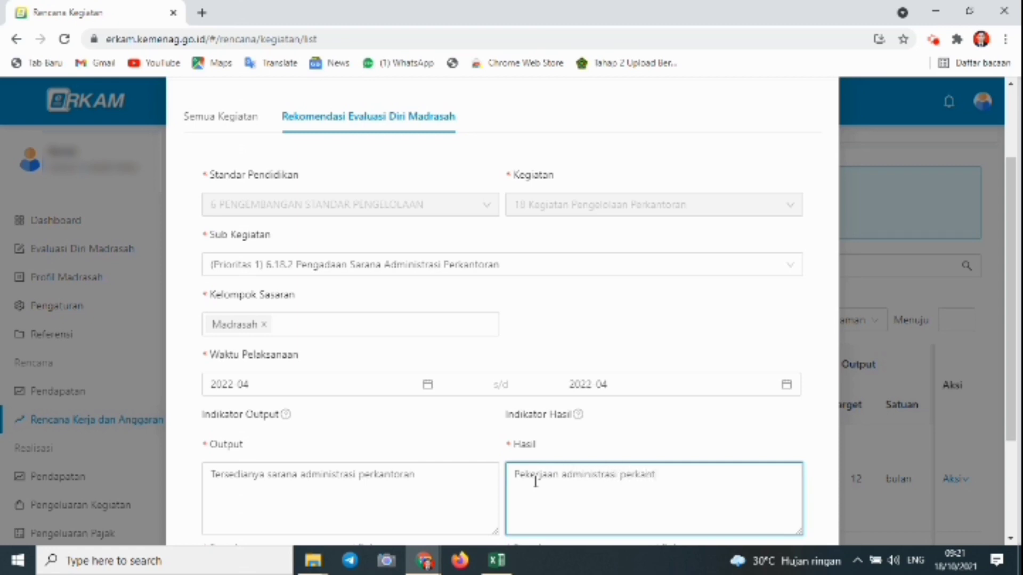
{"action": "key", "text": "BackSpace"}
{"action": "key", "text": "BackSpace"}
{"action": "type", "text": "an berjalan dengan"}
{"action": "key", "text": "BackSpace"}
{"action": "key", "text": "BackSpace"}
{"action": "key", "text": "BackSpace"}
{"action": "key", "text": "BackSpace"}
{"action": "key", "text": "BackSpace"}
{"action": "type", "text": "engan baik"}
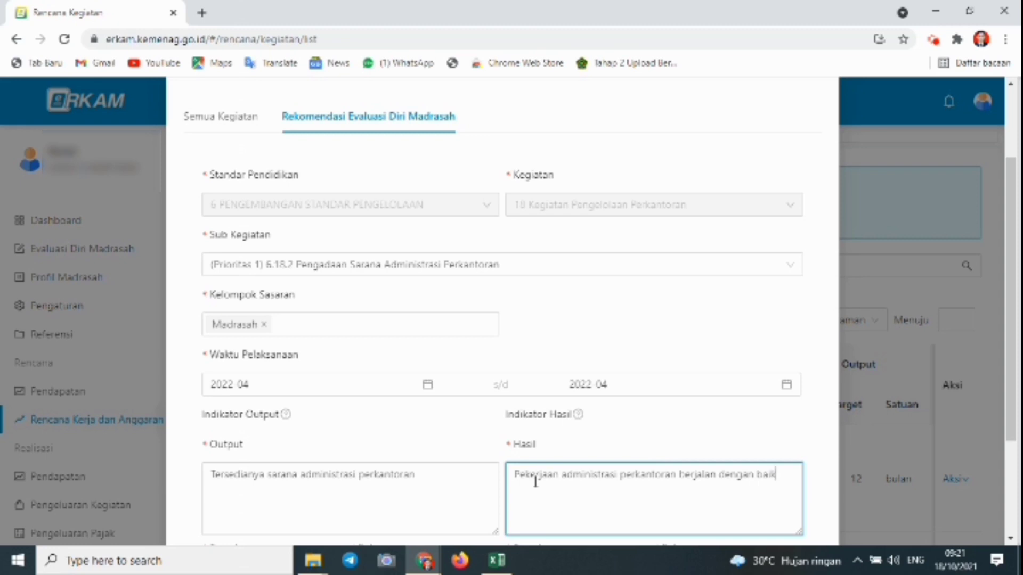
Step: Set the output indicator's target to 1 with the unit paket
{"action": "scroll", "coordinate": [1010, 365], "scroll_direction": "down", "scroll_amount": 3}
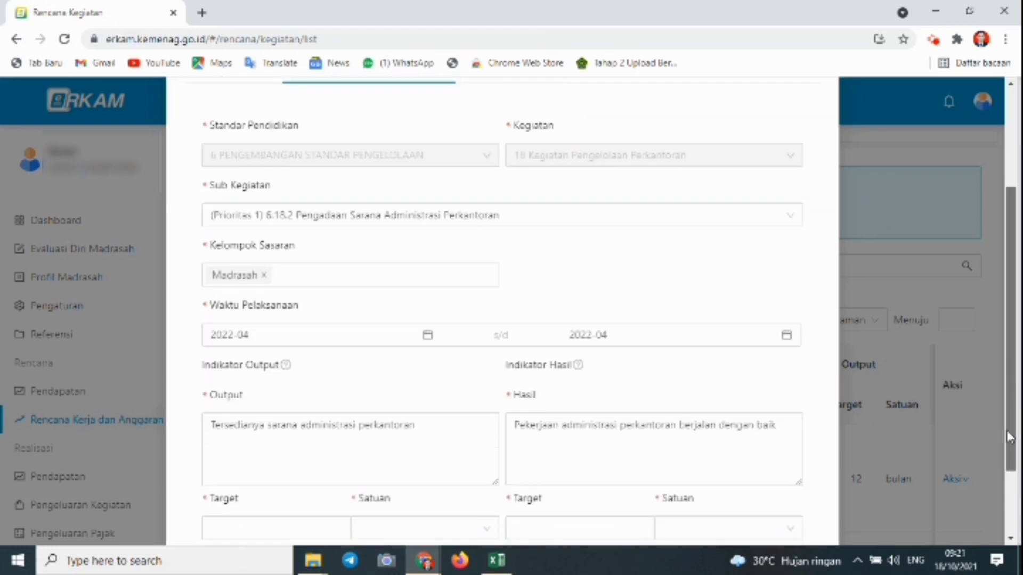
{"action": "left_click", "coordinate": [274, 446]}
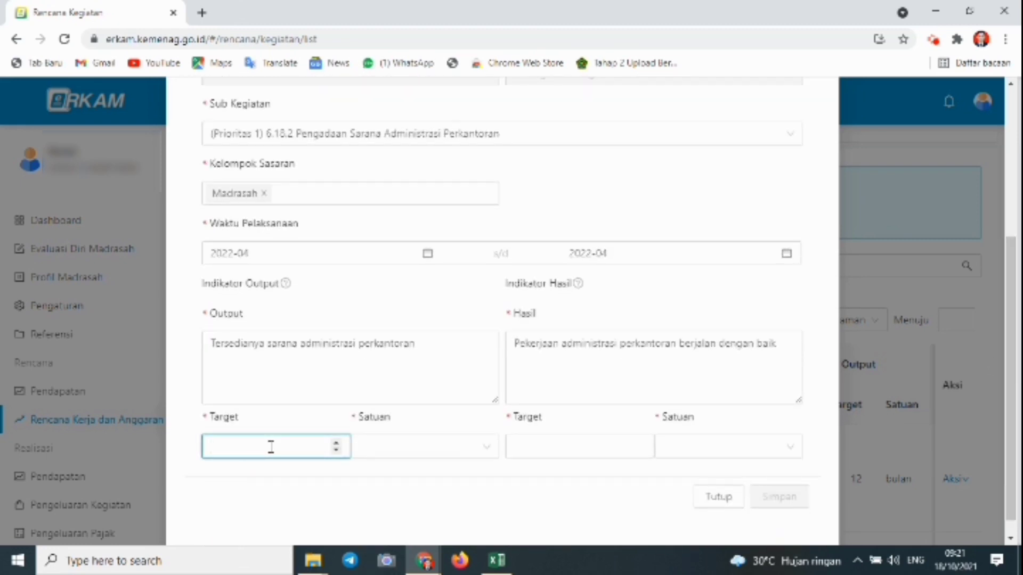
{"action": "type", "text": "1"}
{"action": "left_click", "coordinate": [373, 452]}
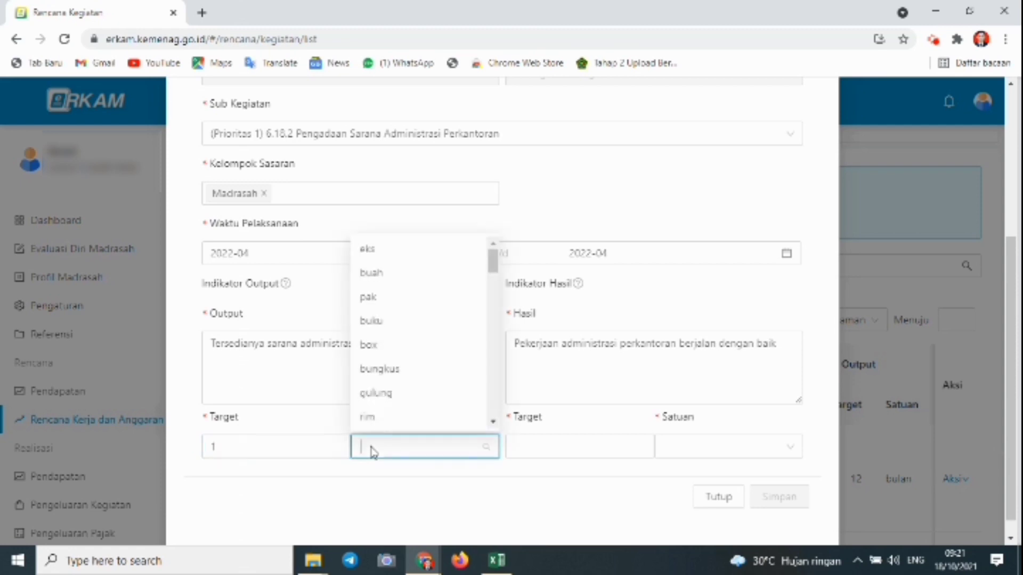
{"action": "type", "text": "paket"}
{"action": "key", "text": "Return"}
Step: Set the result indicator's target to 100 % and save the office administration facilities activity
{"action": "left_click", "coordinate": [548, 448]}
{"action": "type", "text": "100"}
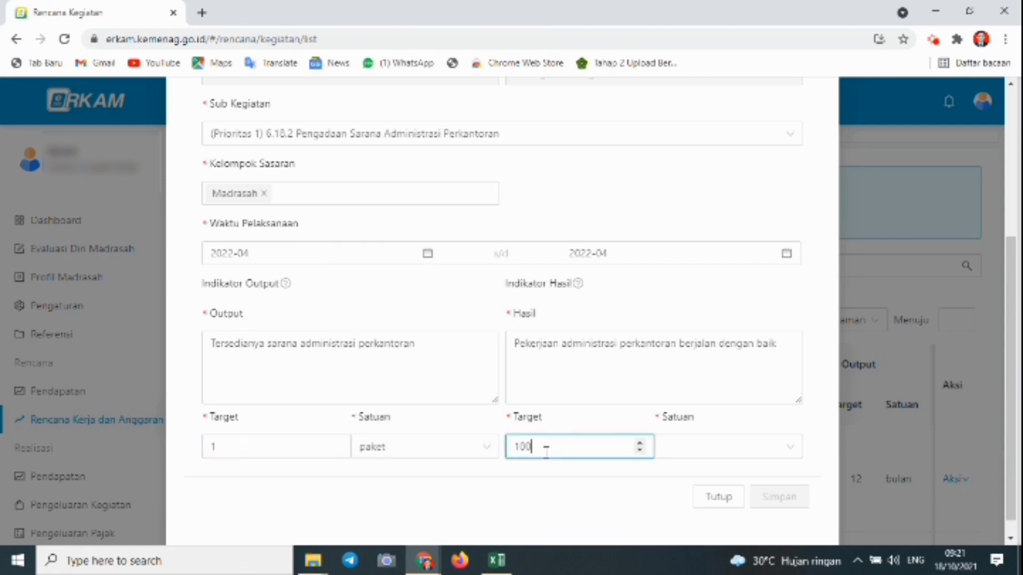
{"action": "left_click", "coordinate": [696, 446]}
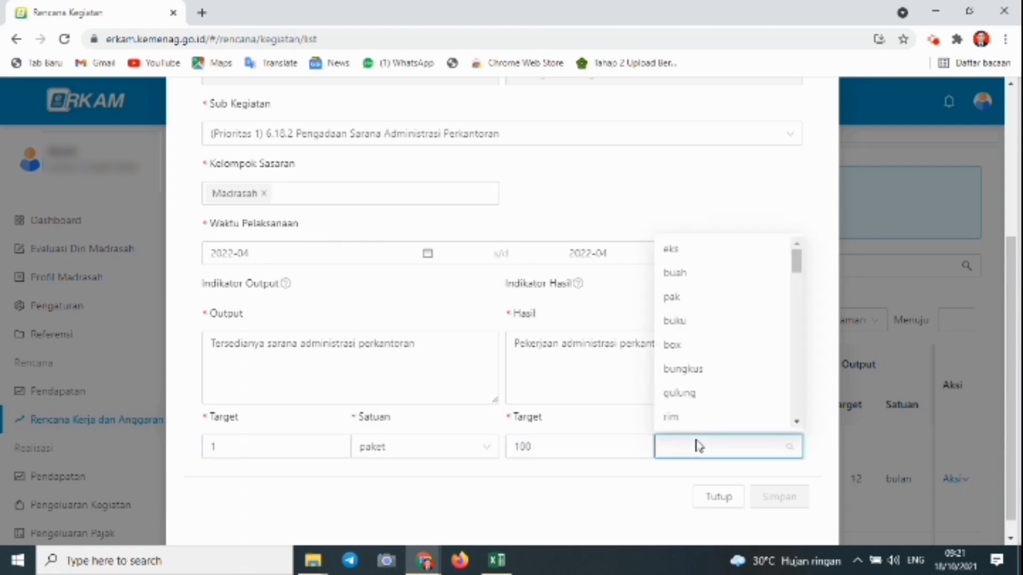
{"action": "type", "text": "%"}
{"action": "left_click", "coordinate": [678, 424]}
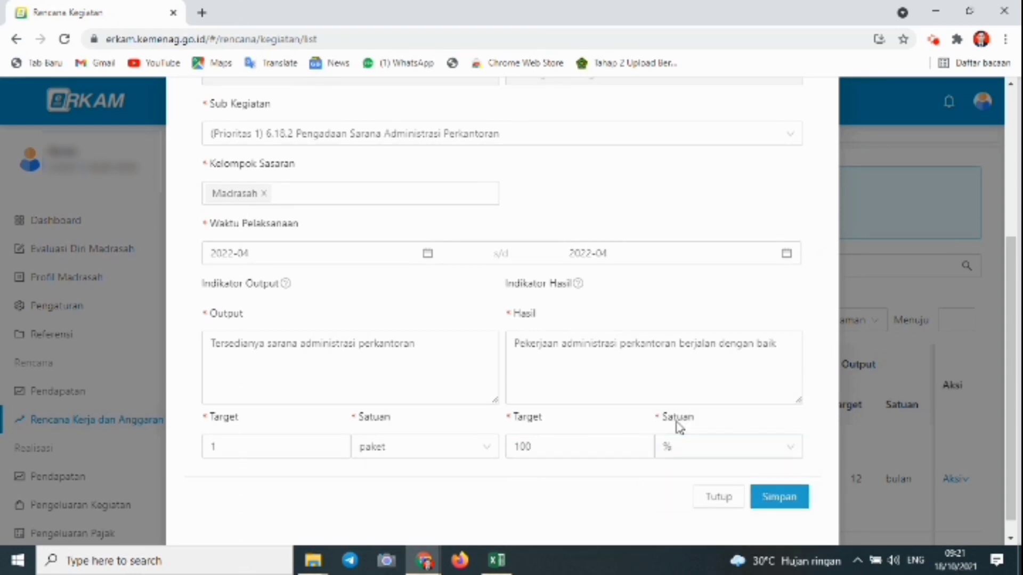
{"action": "left_click", "coordinate": [768, 498]}
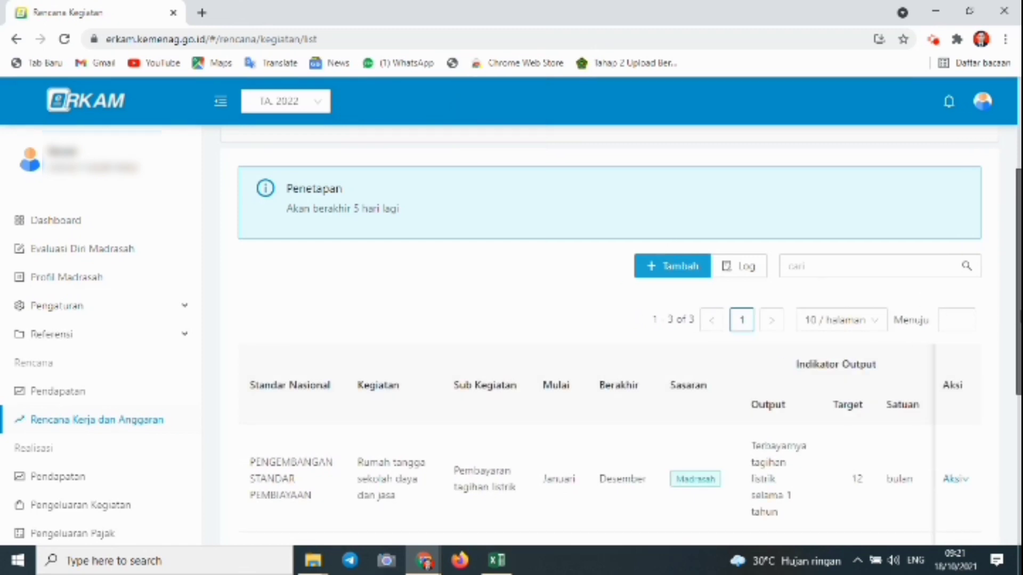
{"action": "scroll", "coordinate": [1007, 435], "scroll_direction": "down", "scroll_amount": 5}
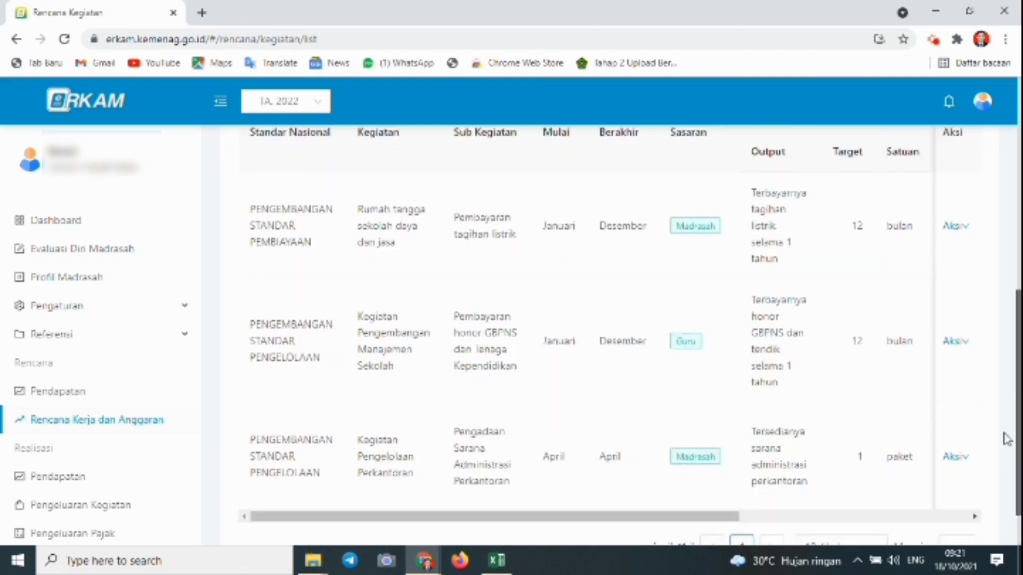
{"action": "scroll", "coordinate": [1007, 434], "scroll_direction": "up", "scroll_amount": 5}
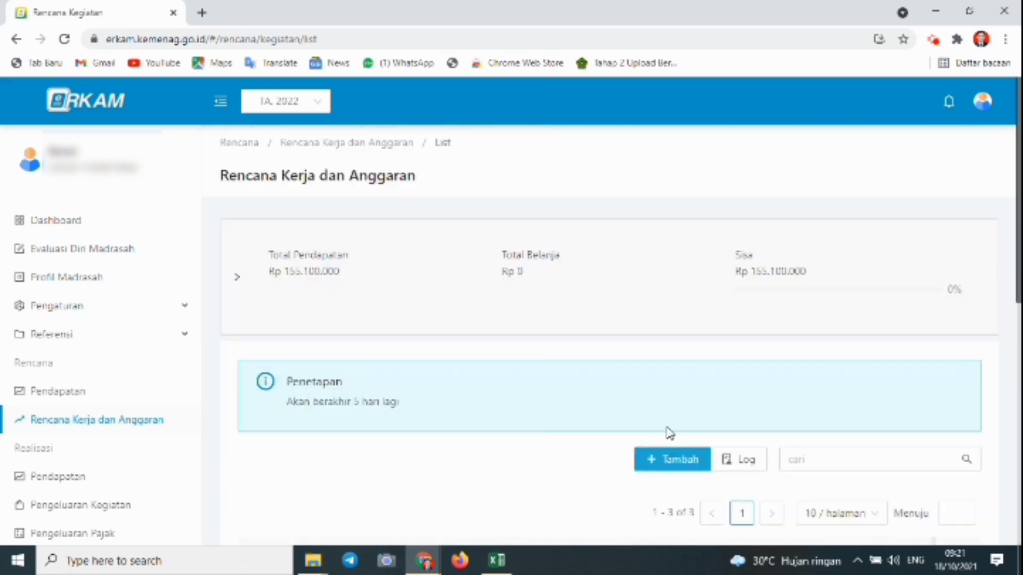
{"action": "left_click", "coordinate": [661, 461]}
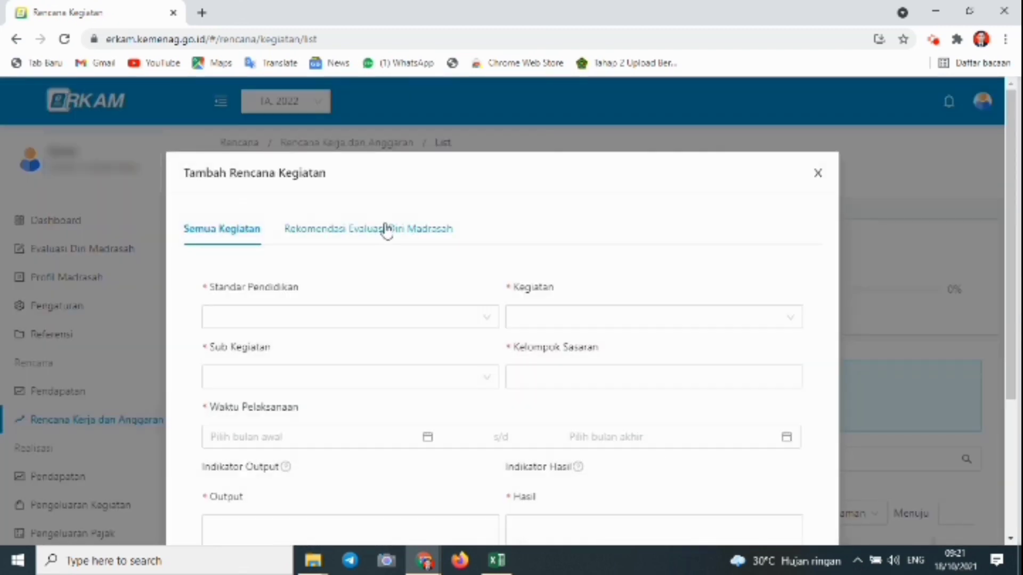
{"action": "left_click", "coordinate": [386, 231]}
{"action": "left_click", "coordinate": [750, 383]}
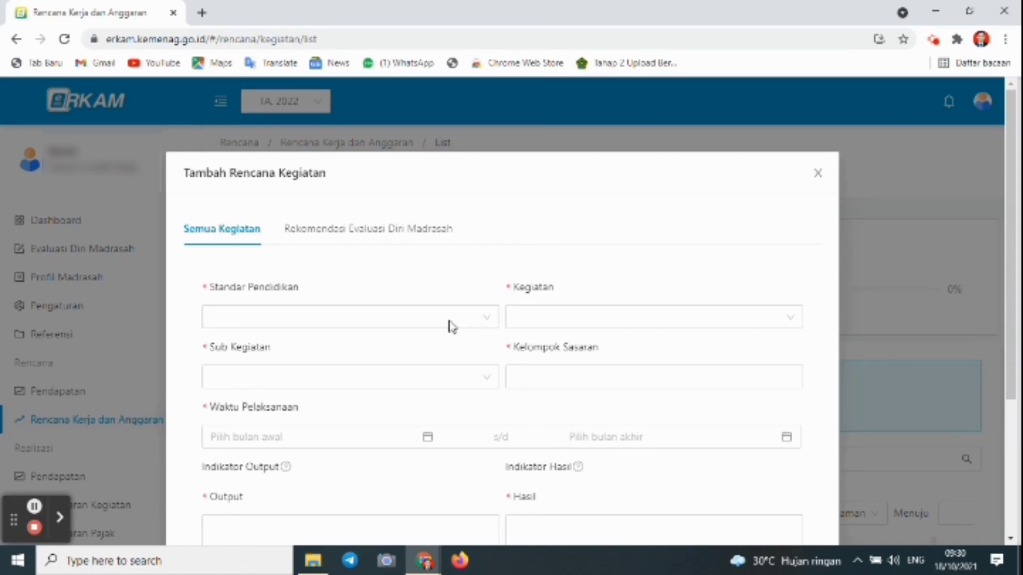
{"action": "left_click", "coordinate": [354, 232]}
{"action": "left_click", "coordinate": [239, 233]}
{"action": "left_click", "coordinate": [251, 232]}
{"action": "left_click", "coordinate": [817, 174]}
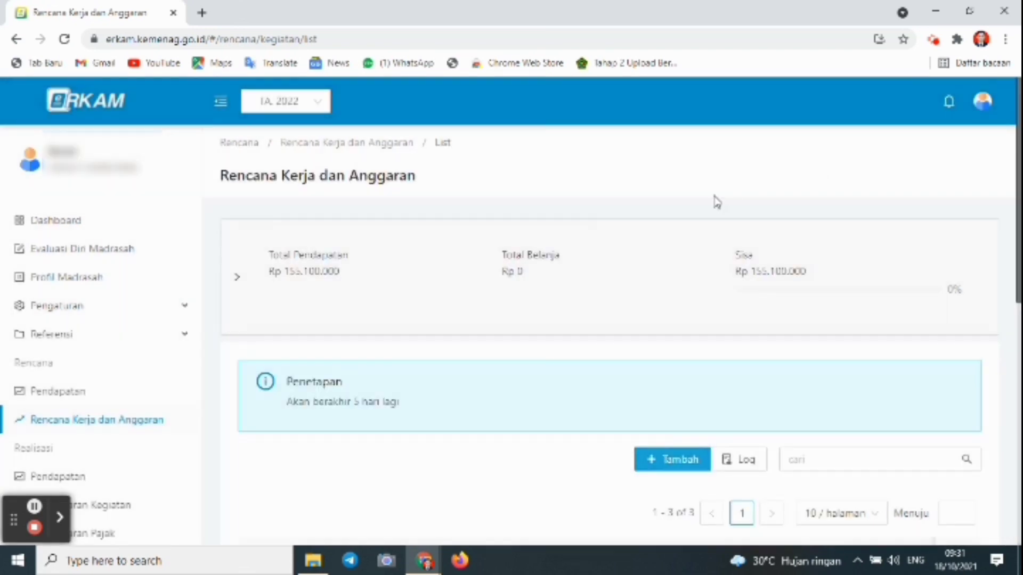